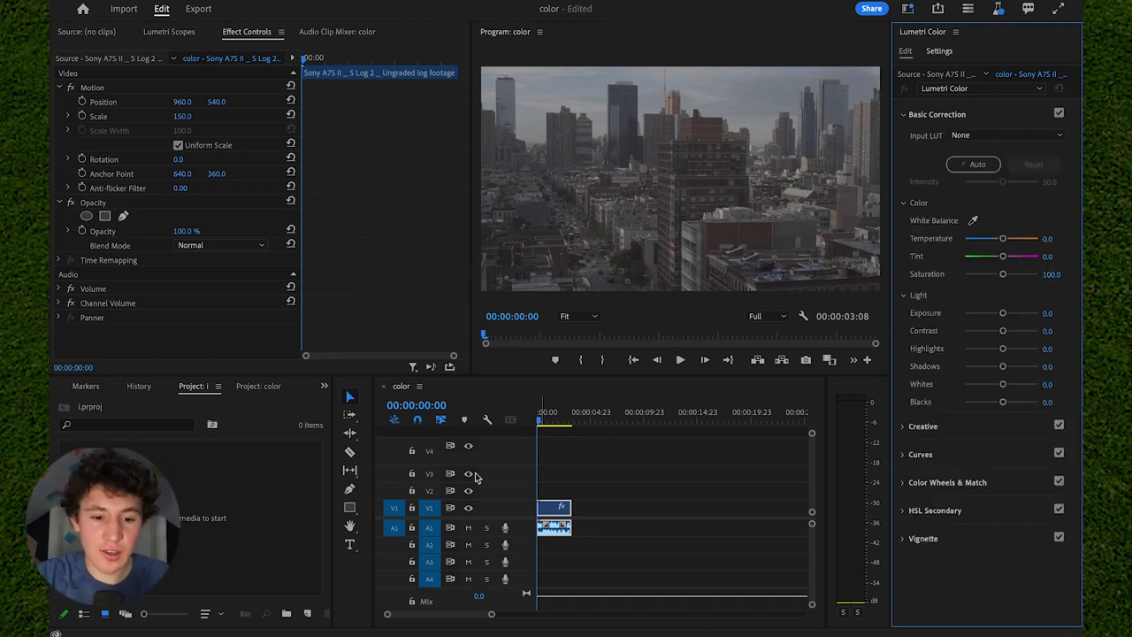
Brighten the log clip with an exposure of 1.7 and lower its shadows to -57.4 in Basic Correction.
{"action": "left_click", "coordinate": [544, 415]}
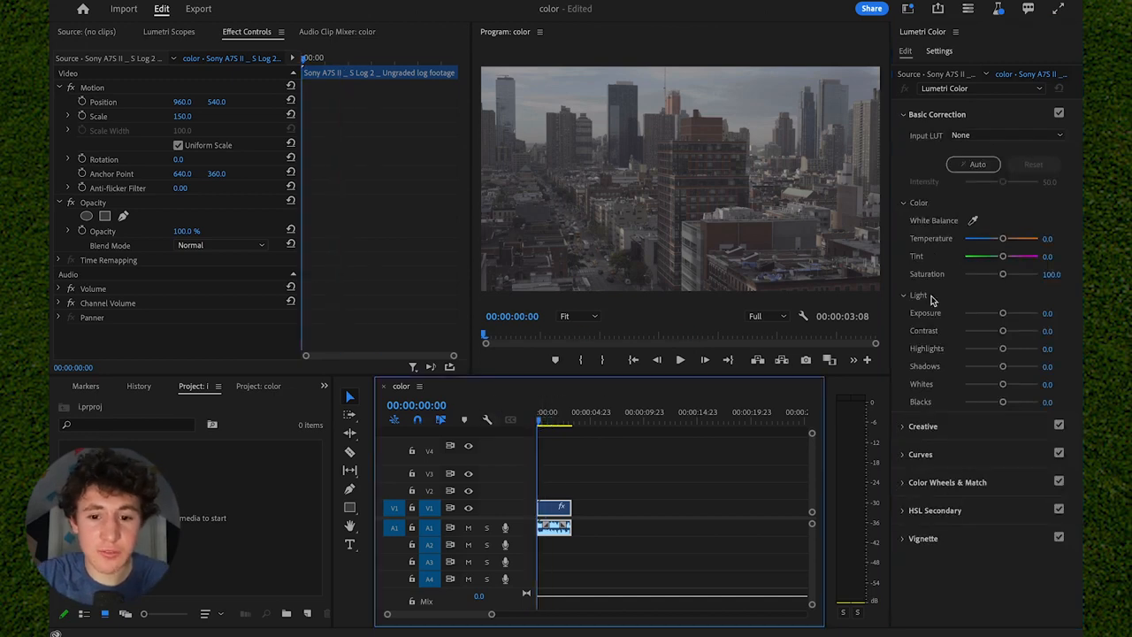
{"action": "left_click_drag", "start_coordinate": [1003, 314], "coordinate": [1012, 316]}
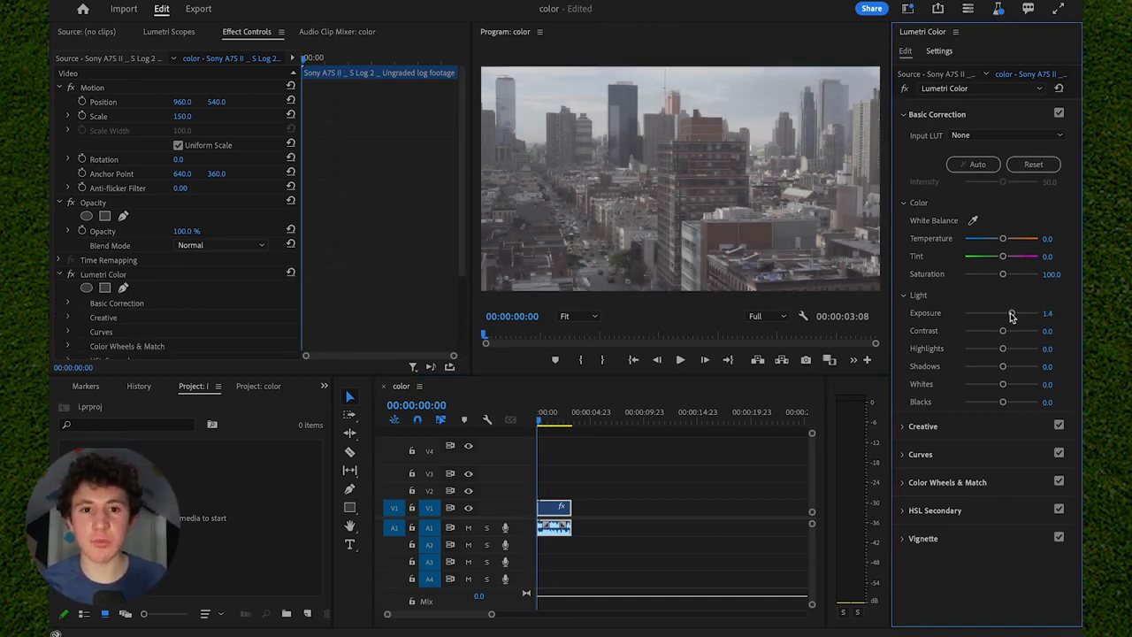
{"action": "left_click_drag", "start_coordinate": [1012, 316], "coordinate": [1014, 315]}
{"action": "left_click_drag", "start_coordinate": [1002, 368], "coordinate": [987, 371]}
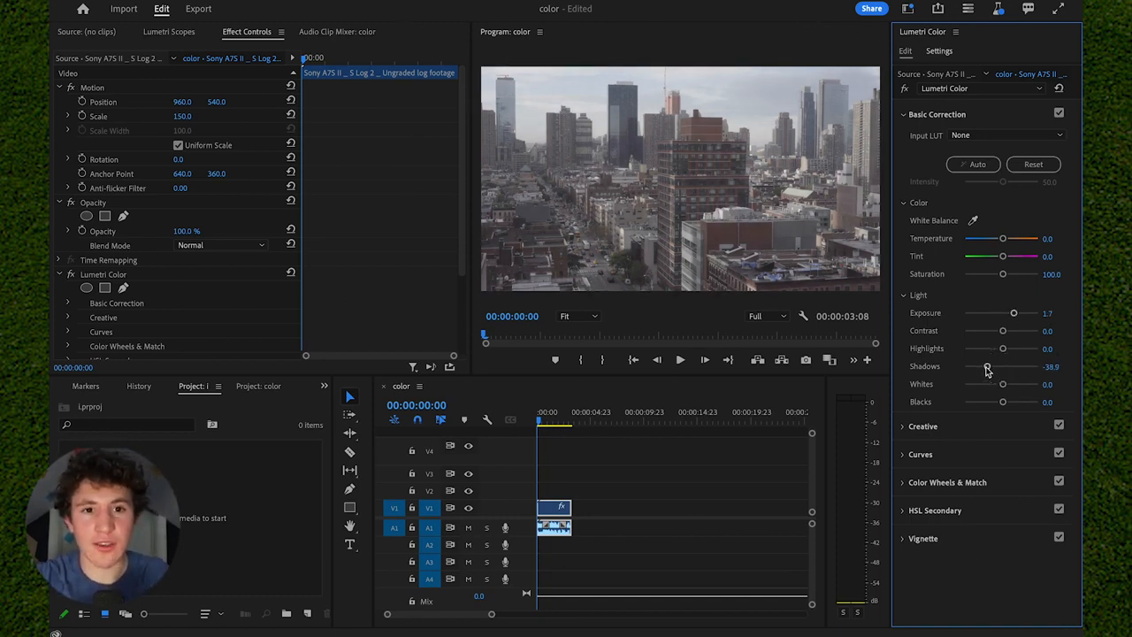
{"action": "left_click_drag", "start_coordinate": [987, 371], "coordinate": [980, 371]}
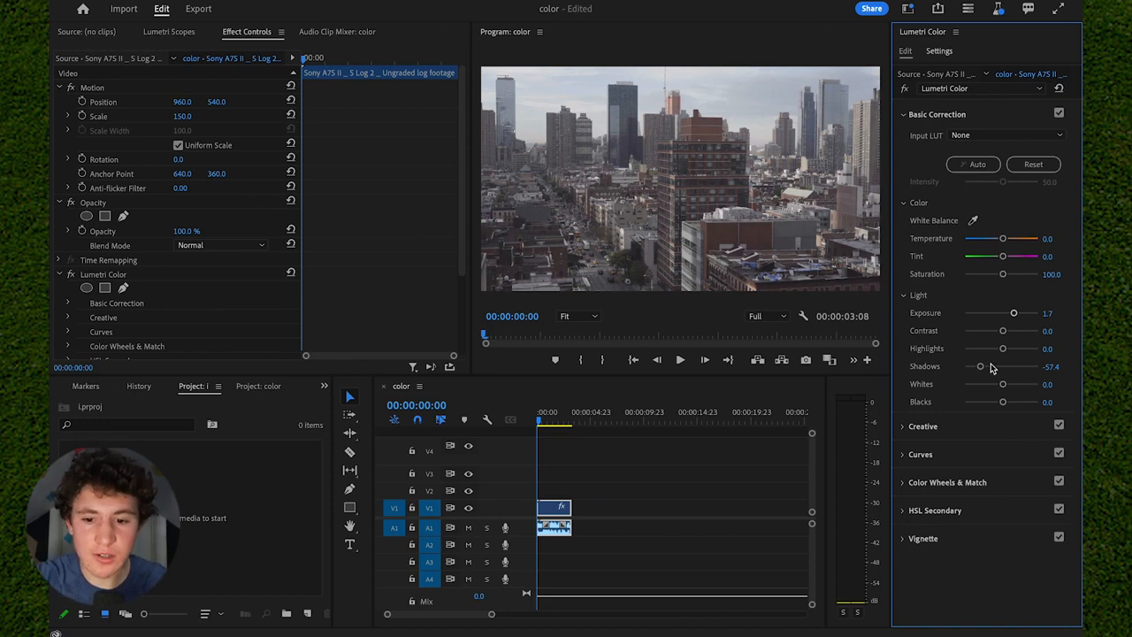
Set the clip's highlights to 50.0, contrast to 42.6, whites to -16.7 and blacks to -27.8.
{"action": "left_click_drag", "start_coordinate": [1002, 348], "coordinate": [1019, 352]}
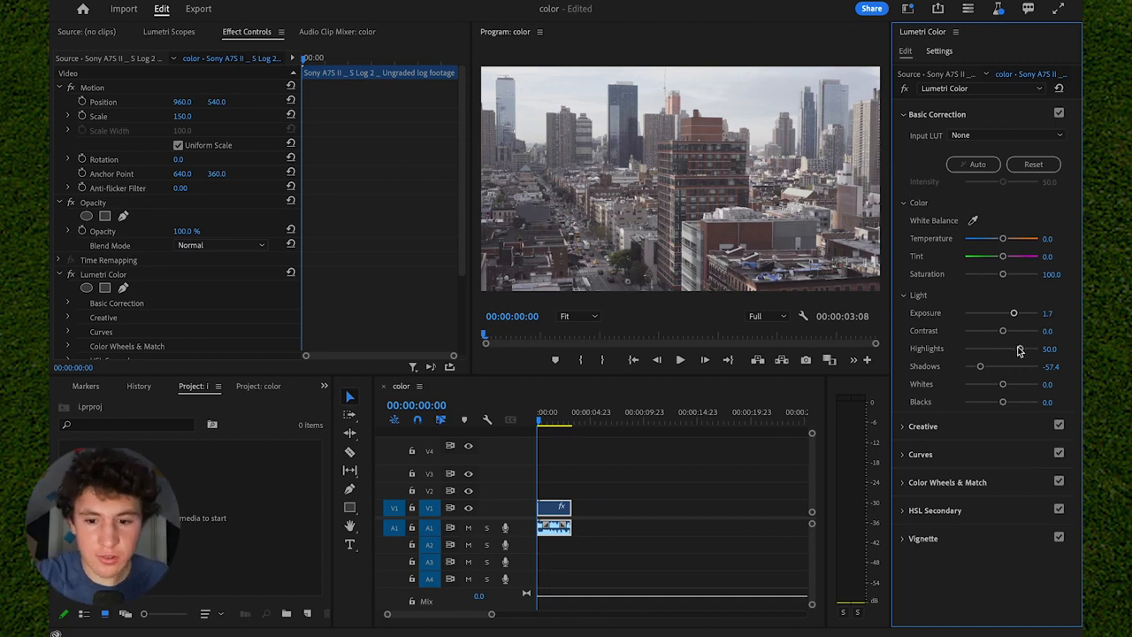
{"action": "left_click_drag", "start_coordinate": [1002, 331], "coordinate": [1017, 336]}
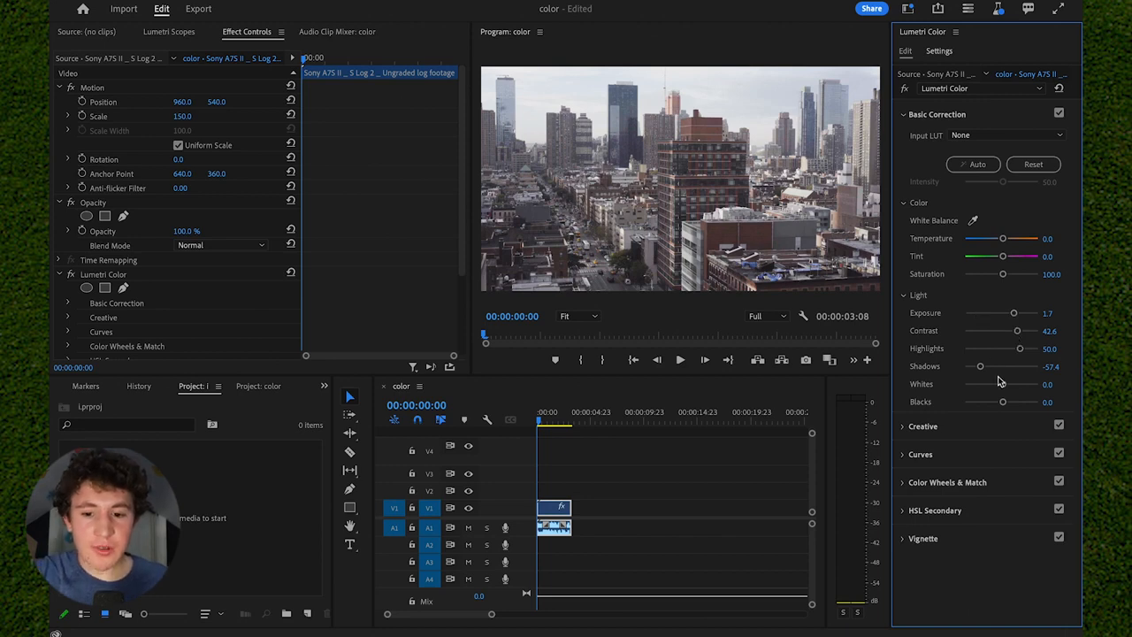
{"action": "left_click_drag", "start_coordinate": [1003, 386], "coordinate": [986, 386]}
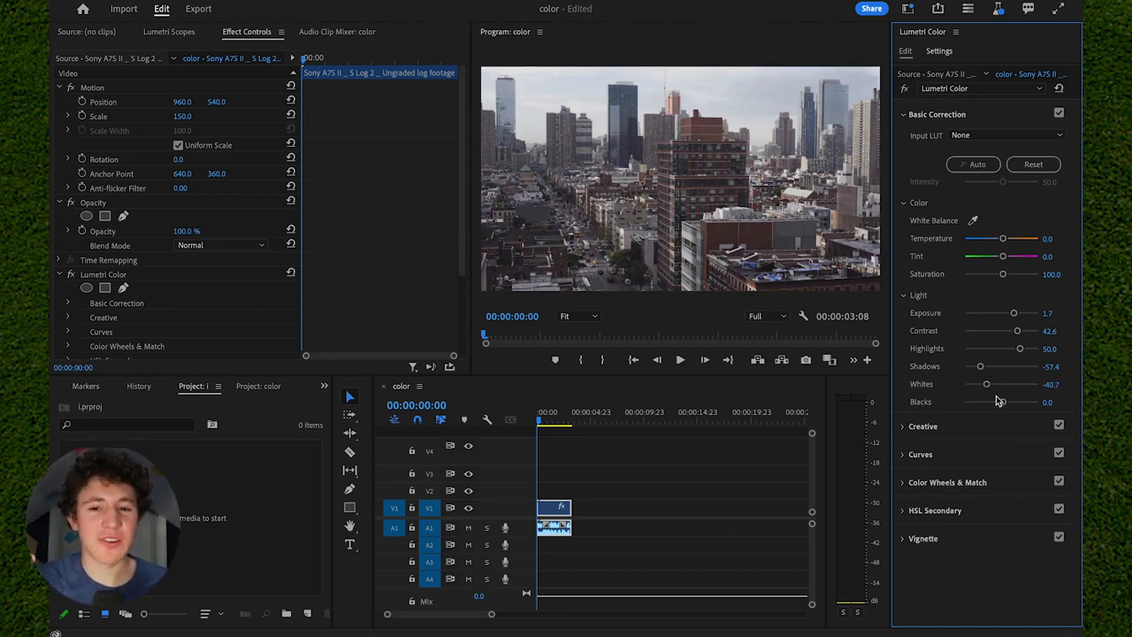
{"action": "mouse_move", "coordinate": [1001, 401]}
{"action": "left_mouse_down"}
{"action": "mouse_move", "coordinate": [985, 403]}
{"action": "mouse_move", "coordinate": [995, 384]}
{"action": "left_mouse_up"}
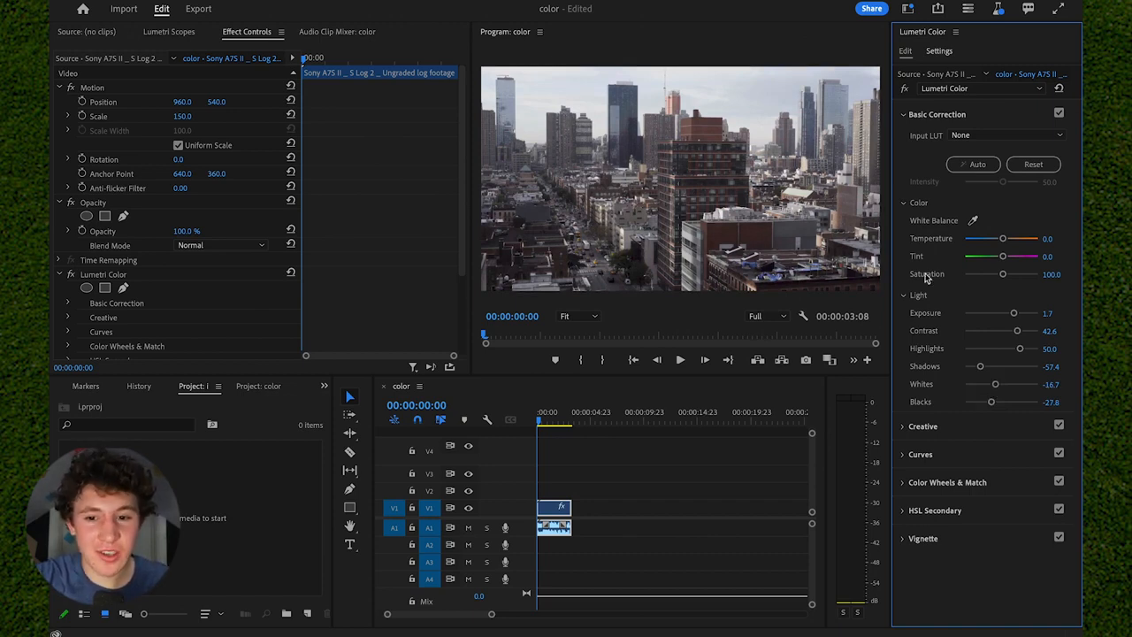
Cool the clip's white balance to a temperature of -11.1 and raise its saturation to 120.4.
{"action": "left_click_drag", "start_coordinate": [1003, 240], "coordinate": [1001, 242]}
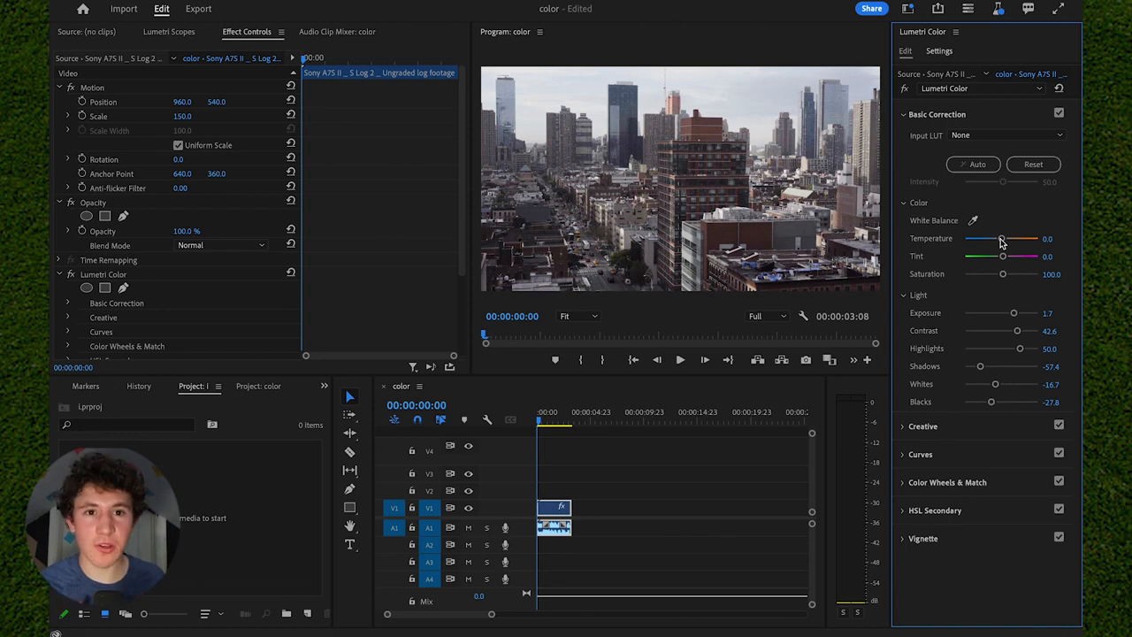
{"action": "left_click_drag", "start_coordinate": [1001, 242], "coordinate": [997, 244]}
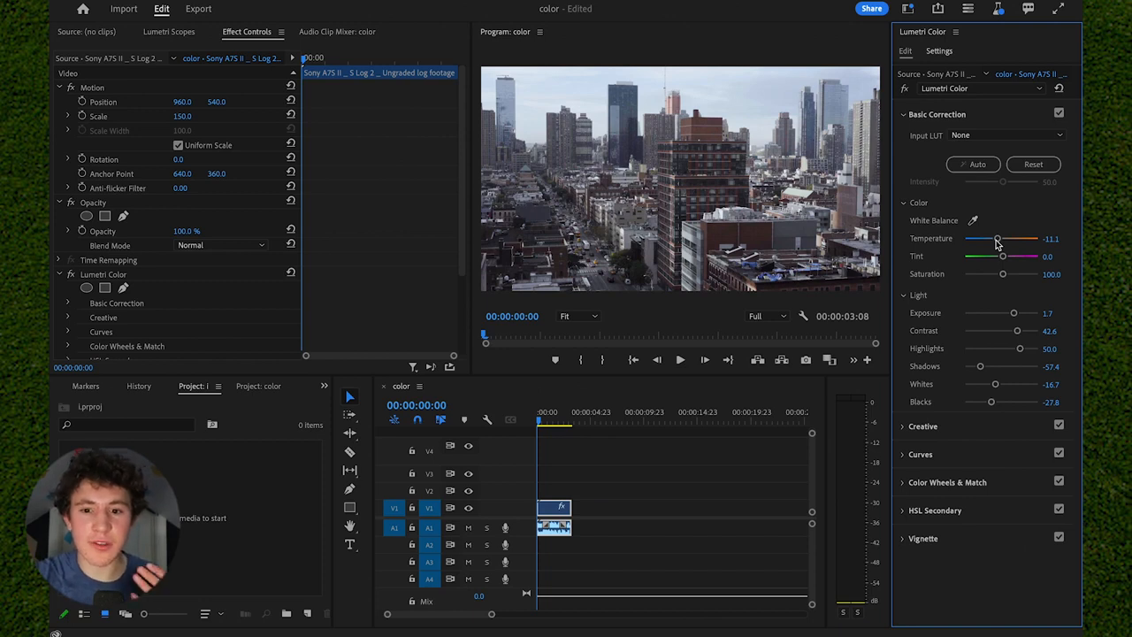
{"action": "mouse_move", "coordinate": [1003, 274]}
{"action": "left_mouse_down"}
{"action": "mouse_move", "coordinate": [1059, 276]}
{"action": "mouse_move", "coordinate": [1008, 278]}
{"action": "left_mouse_up"}
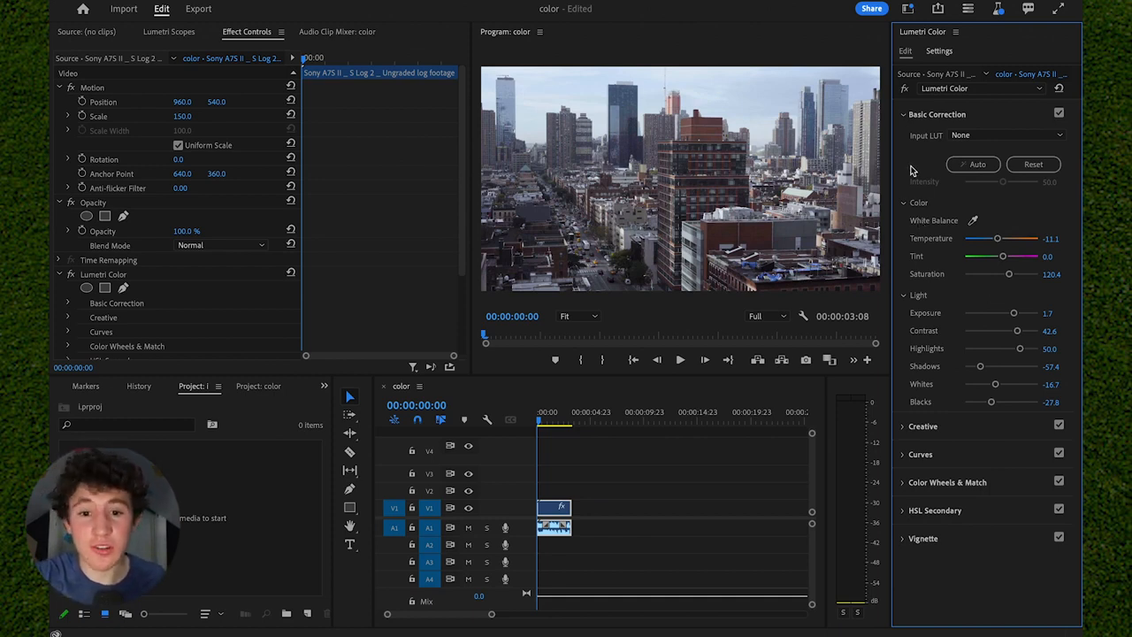
Compare the footage with and without the Lumetri correction by bypassing and restoring the effect.
{"action": "left_click", "coordinate": [904, 89]}
{"action": "left_click", "coordinate": [905, 89]}
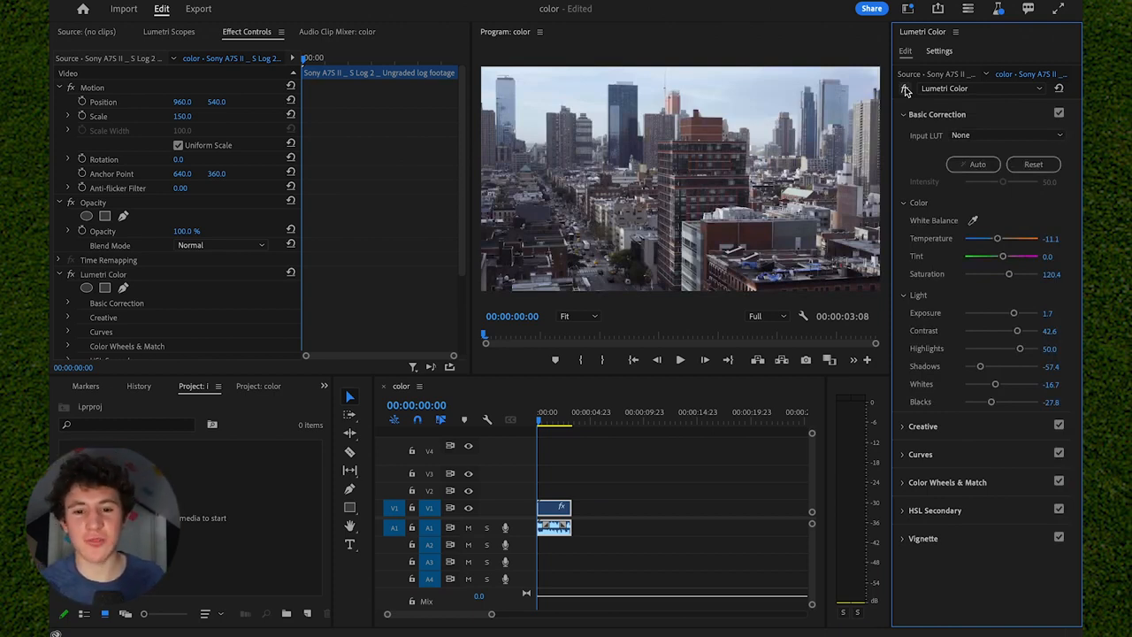
{"action": "left_click", "coordinate": [905, 89]}
{"action": "left_click", "coordinate": [905, 90]}
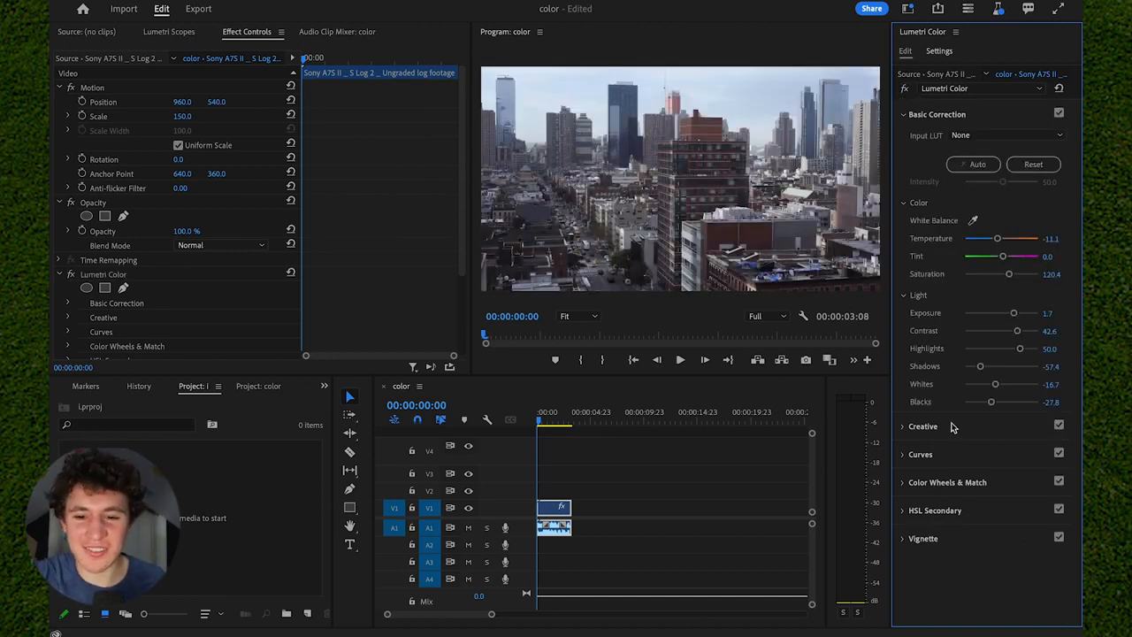
In the Creative adjustments, set the look intensity to 200.0 and Faded Film to 50.9.
{"action": "left_click", "coordinate": [967, 116]}
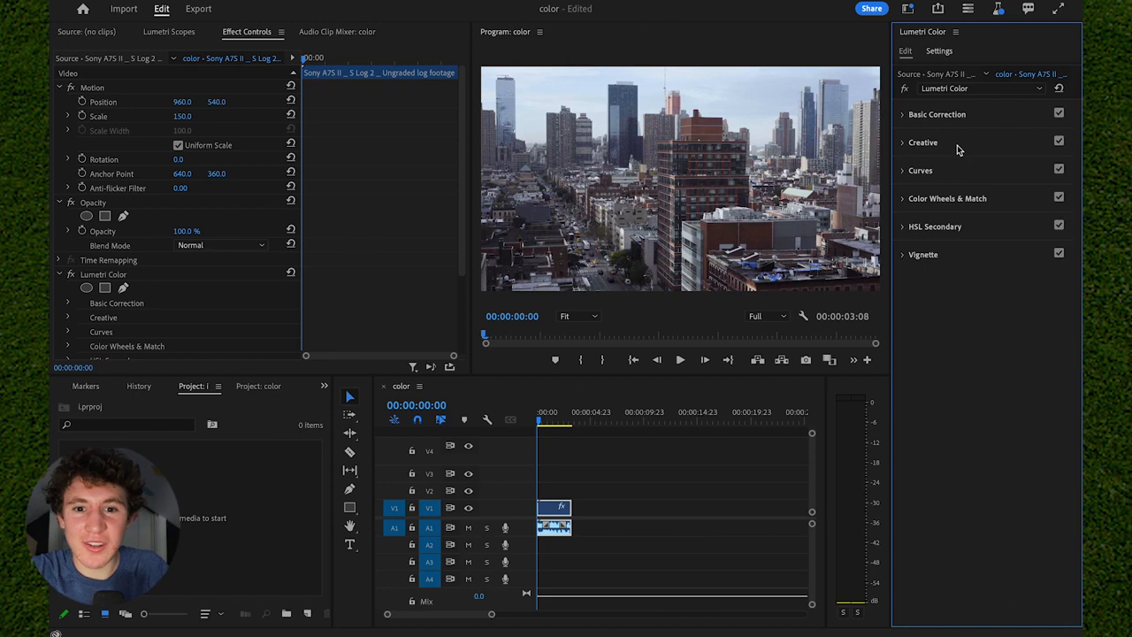
{"action": "left_click", "coordinate": [957, 148]}
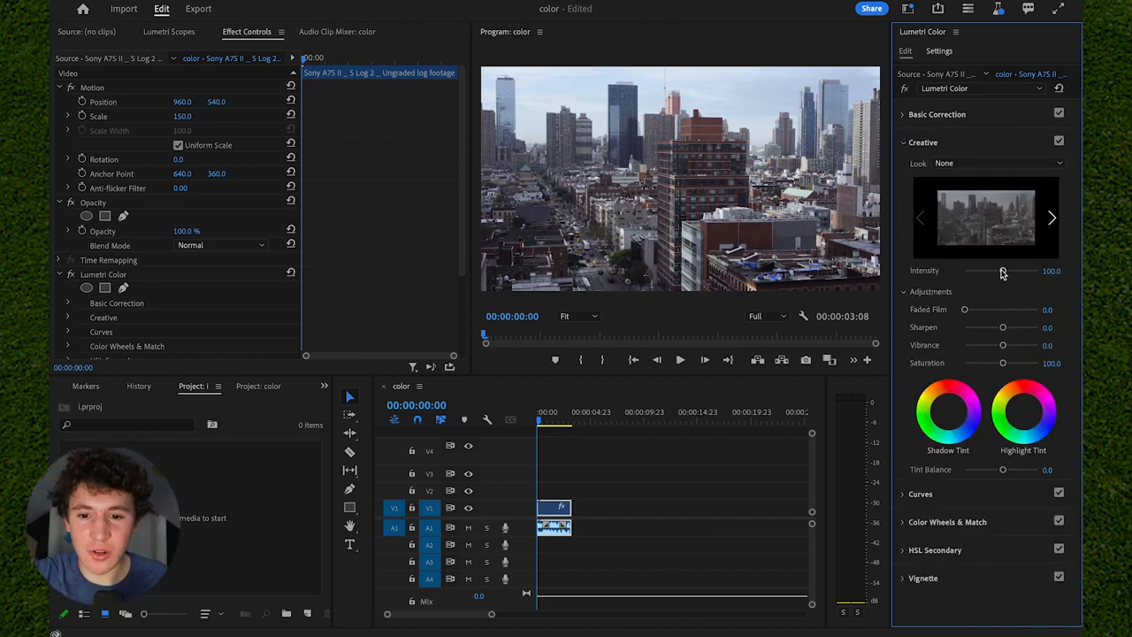
{"action": "left_click_drag", "start_coordinate": [1003, 272], "coordinate": [1047, 286]}
{"action": "left_click_drag", "start_coordinate": [964, 309], "coordinate": [992, 311]}
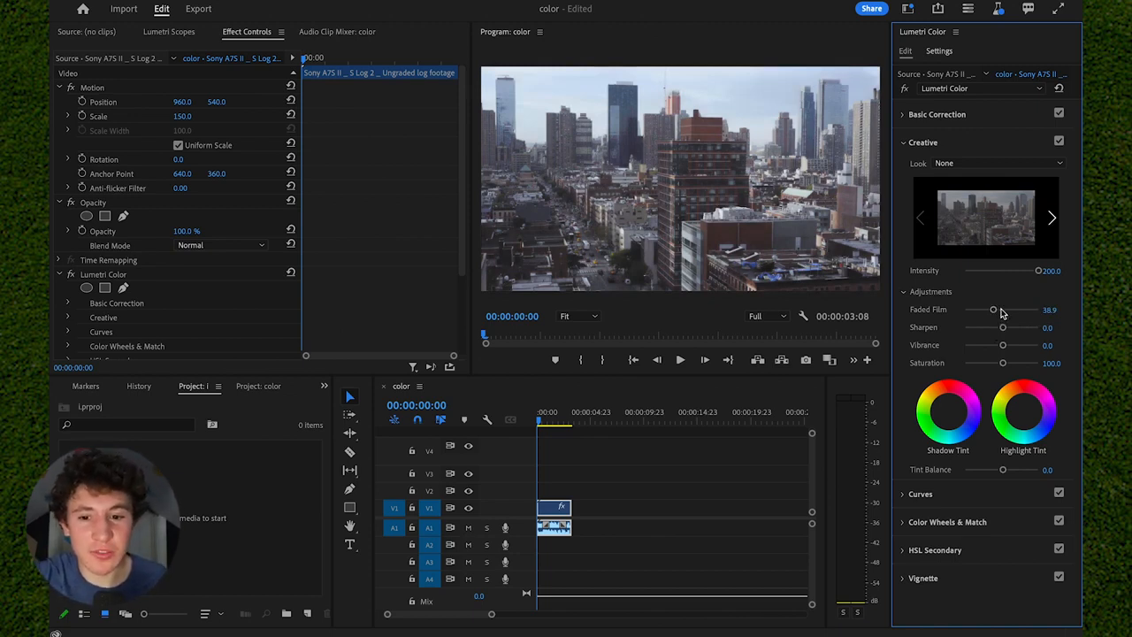
{"action": "double_click", "coordinate": [1001, 311]}
{"action": "left_click", "coordinate": [1002, 311]}
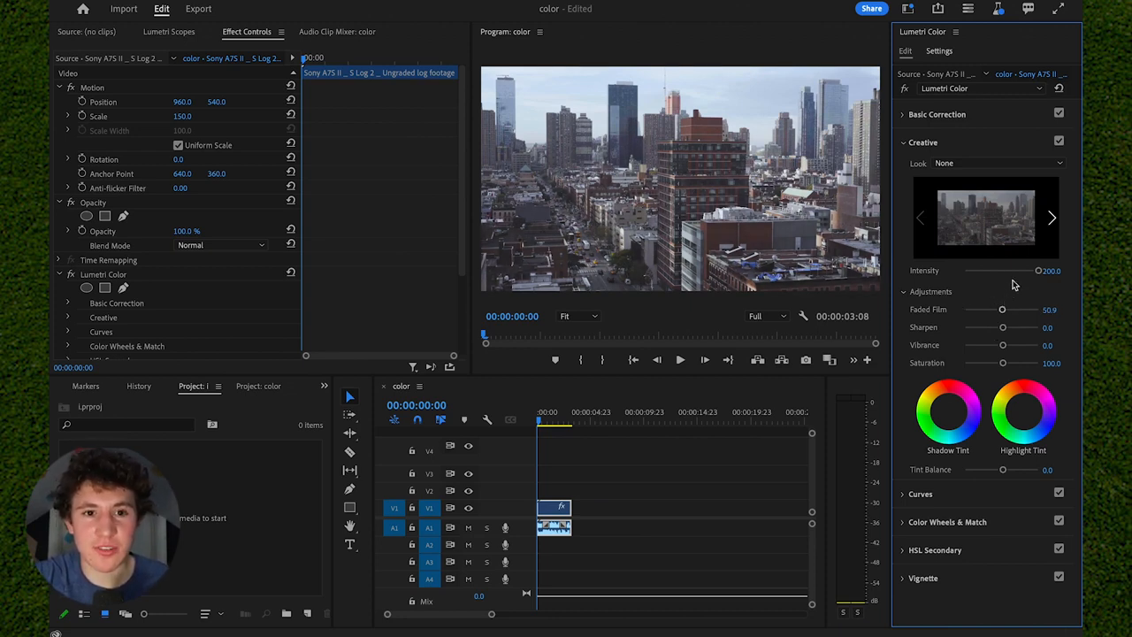
{"action": "left_click", "coordinate": [993, 146]}
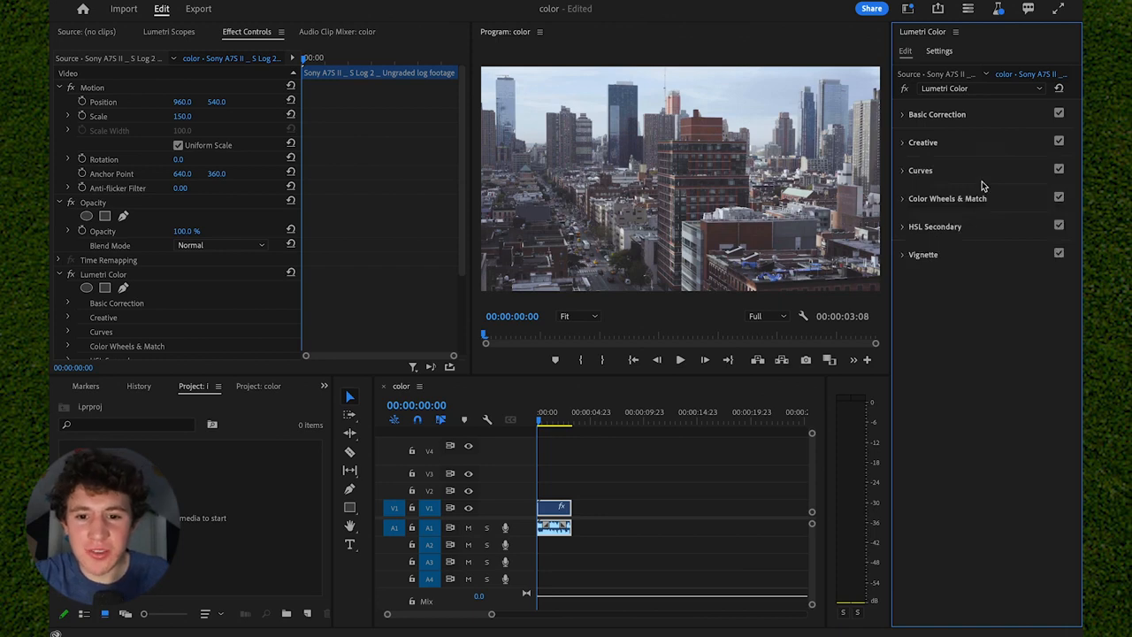
Add three control points to the master RGB curve, in the highlights, midtones and shadows.
{"action": "left_click", "coordinate": [982, 171]}
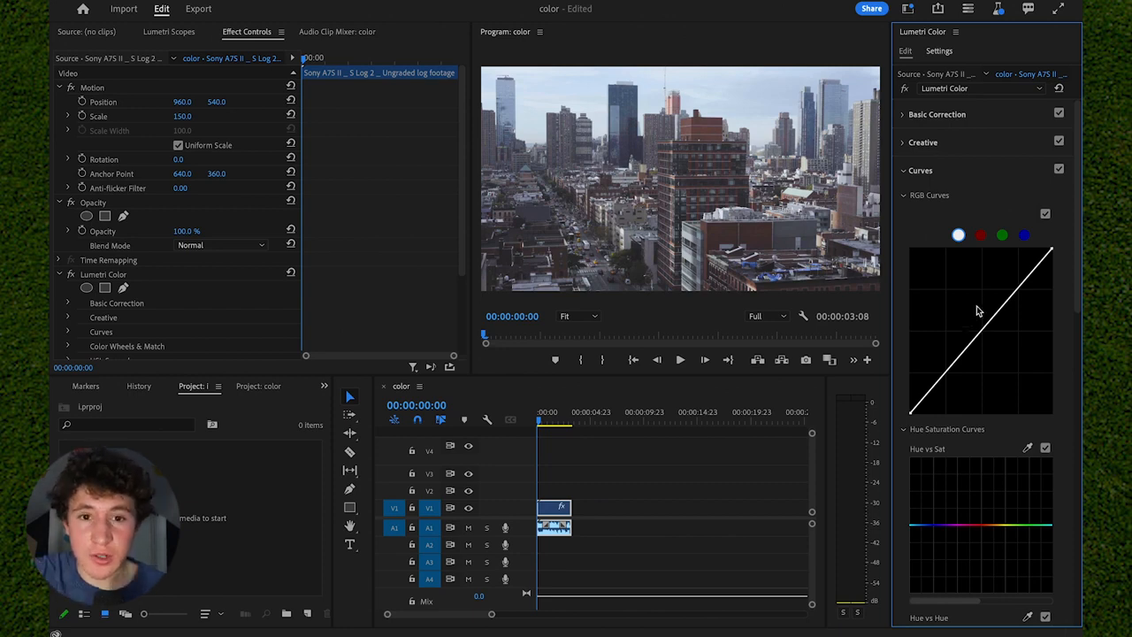
{"action": "left_click", "coordinate": [1017, 288]}
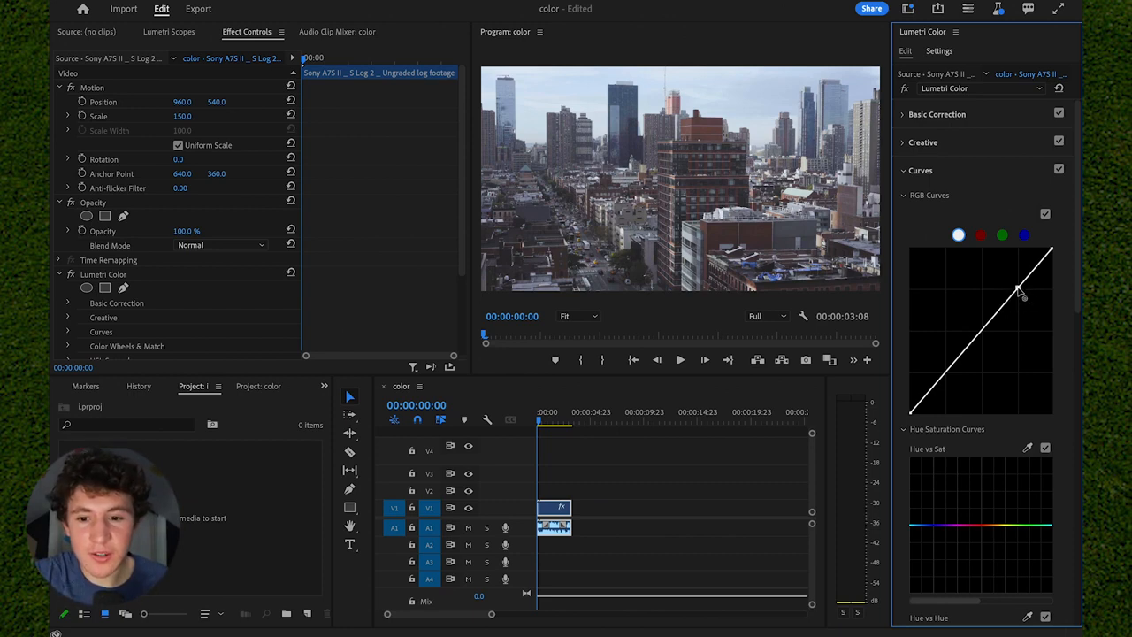
{"action": "left_click", "coordinate": [981, 334]}
{"action": "left_click", "coordinate": [943, 378]}
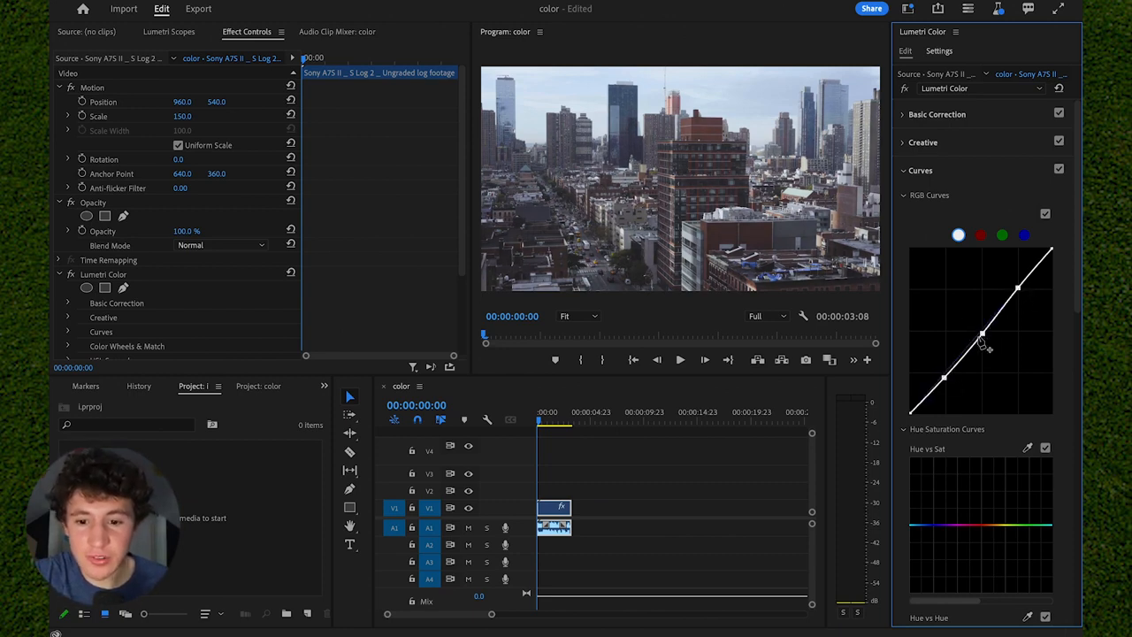
Reshape the master RGB curve by lowering its highlight point slightly and lifting its midtone and shadow points slightly.
{"action": "mouse_move", "coordinate": [982, 333]}
{"action": "left_mouse_down"}
{"action": "mouse_move", "coordinate": [978, 323]}
{"action": "mouse_move", "coordinate": [1003, 344]}
{"action": "mouse_move", "coordinate": [978, 327]}
{"action": "mouse_move", "coordinate": [991, 332]}
{"action": "left_mouse_up"}
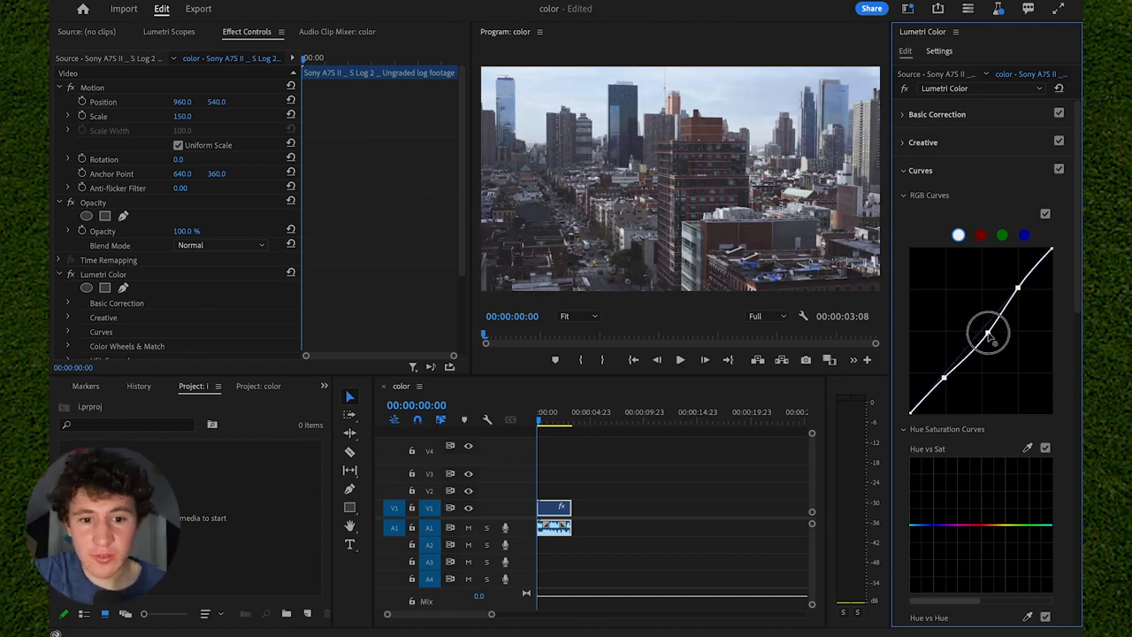
{"action": "mouse_move", "coordinate": [1018, 289]}
{"action": "left_mouse_down"}
{"action": "mouse_move", "coordinate": [1046, 298]}
{"action": "mouse_move", "coordinate": [1031, 311]}
{"action": "mouse_move", "coordinate": [1019, 299]}
{"action": "left_mouse_up"}
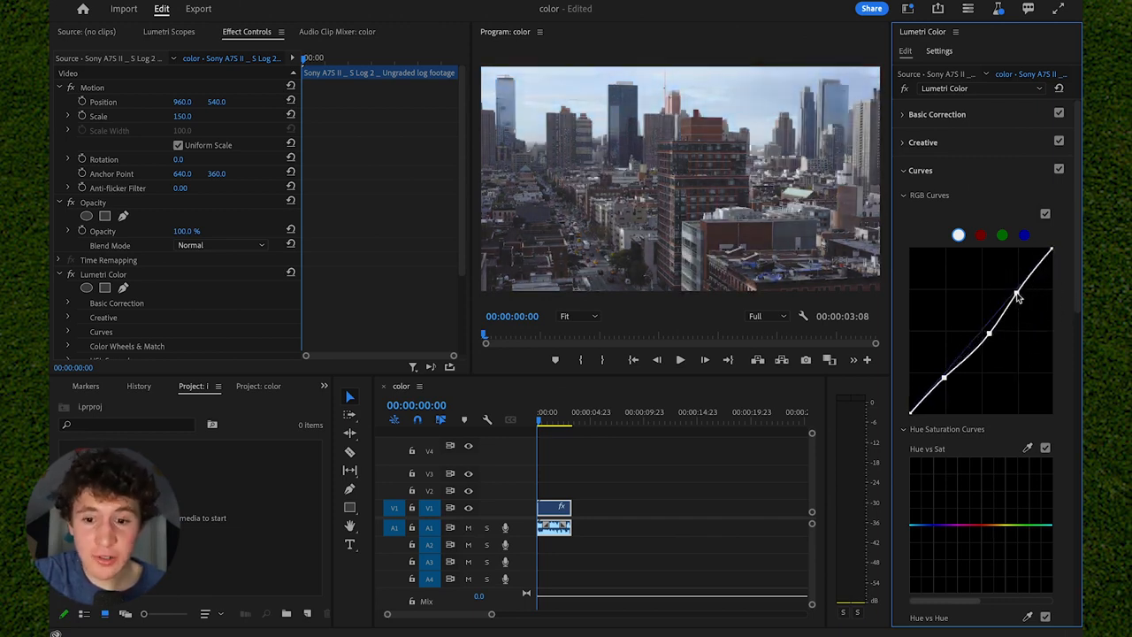
{"action": "left_click", "coordinate": [988, 334]}
{"action": "left_click_drag", "start_coordinate": [988, 334], "coordinate": [980, 332]}
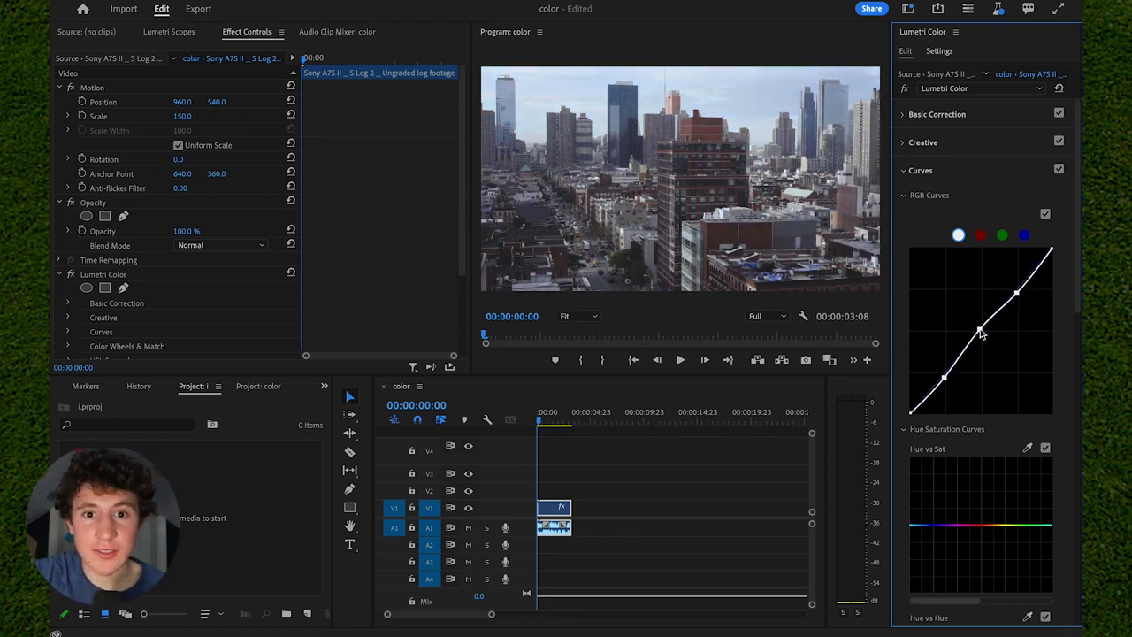
{"action": "left_click", "coordinate": [945, 378]}
{"action": "left_click_drag", "start_coordinate": [945, 378], "coordinate": [945, 380]}
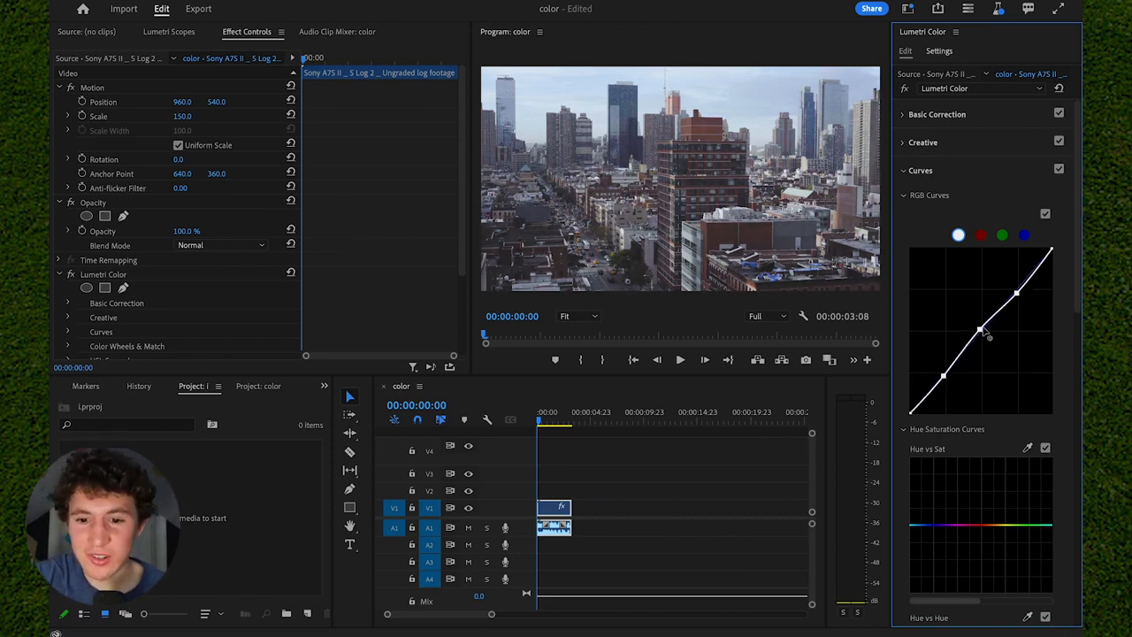
Examine the red, green and blue channel curves and the Color Wheels & Match controls.
{"action": "left_click", "coordinate": [979, 234]}
{"action": "left_click", "coordinate": [1002, 235]}
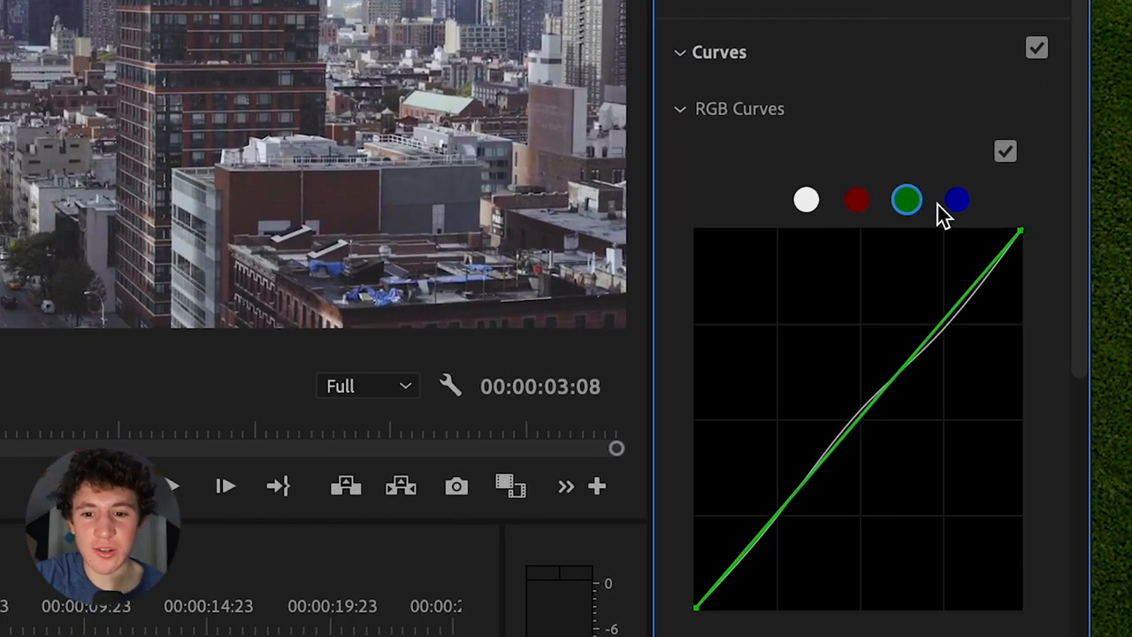
{"action": "left_click", "coordinate": [959, 203]}
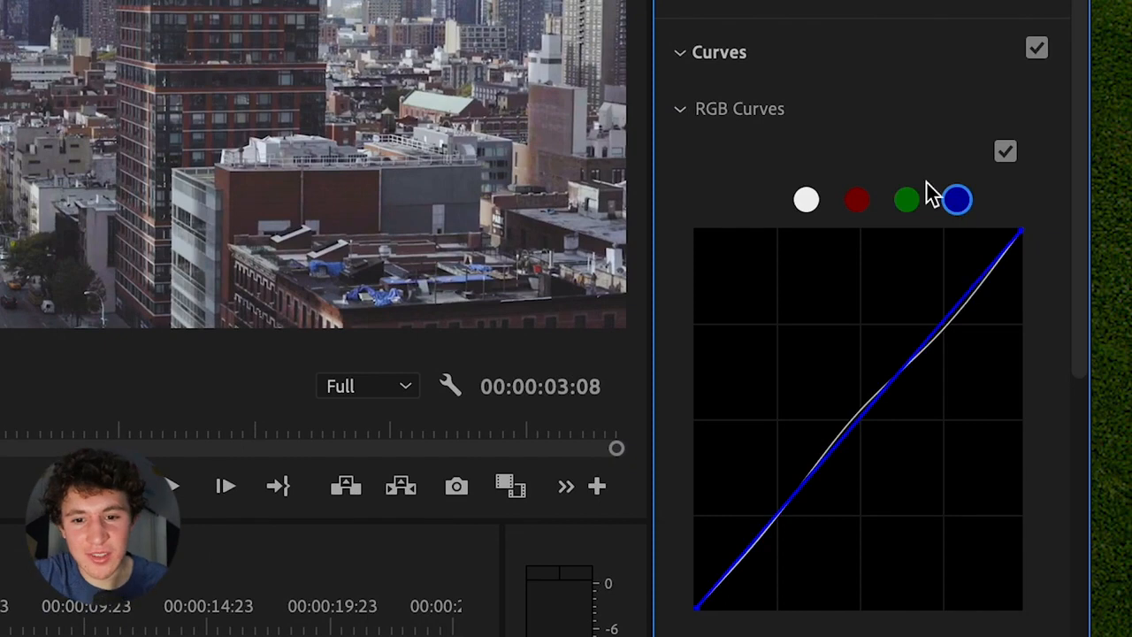
{"action": "left_click", "coordinate": [842, 56]}
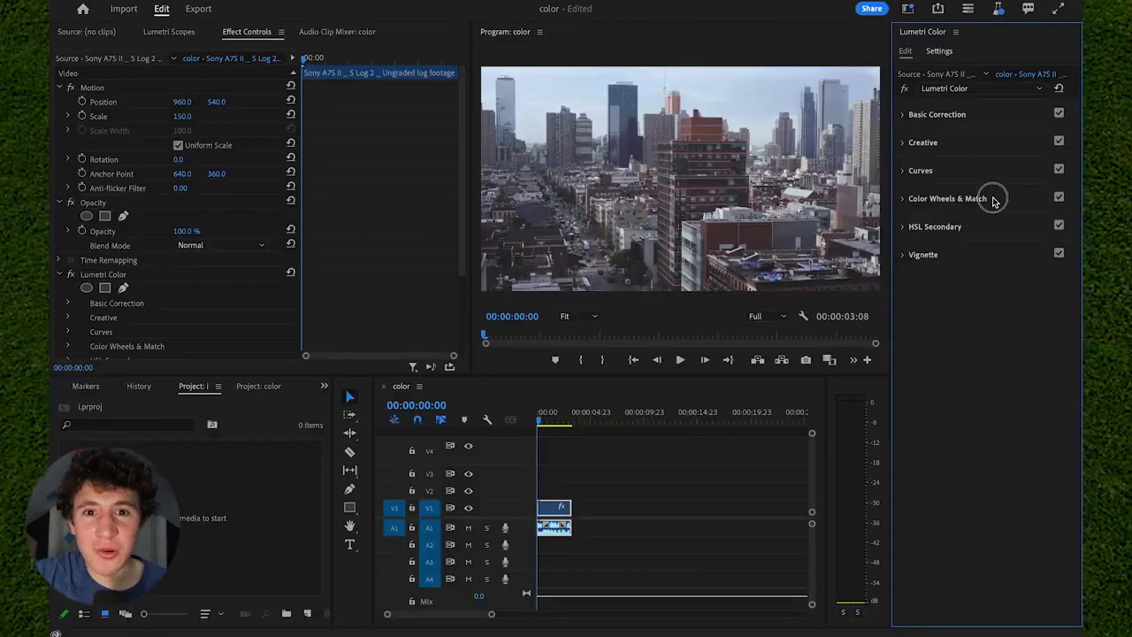
{"action": "left_click", "coordinate": [883, 124]}
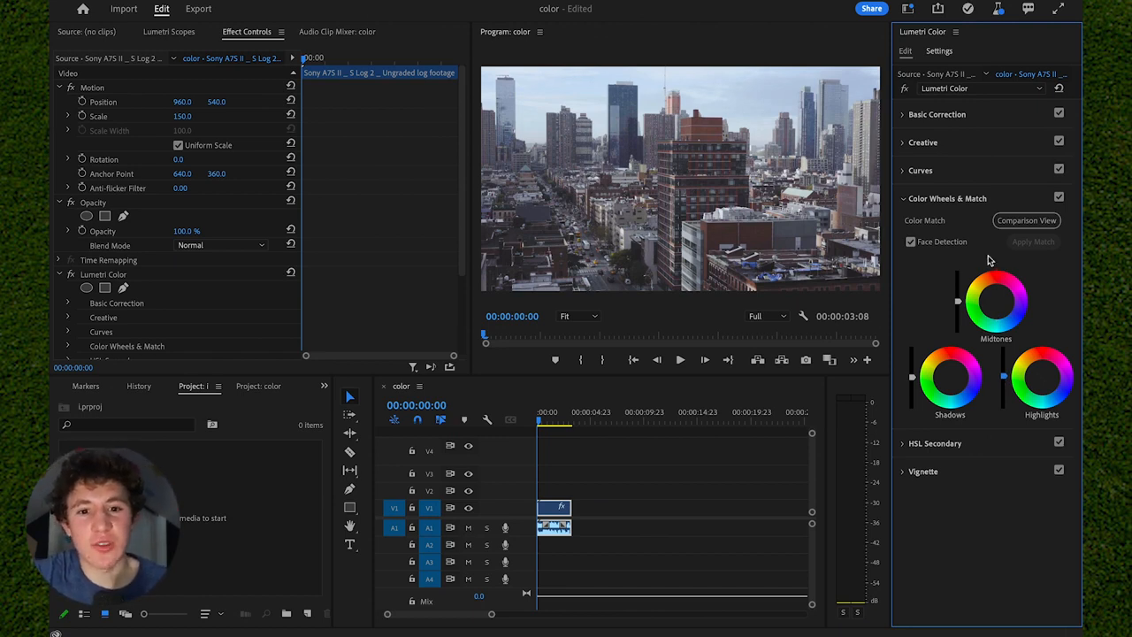
{"action": "left_click", "coordinate": [965, 205]}
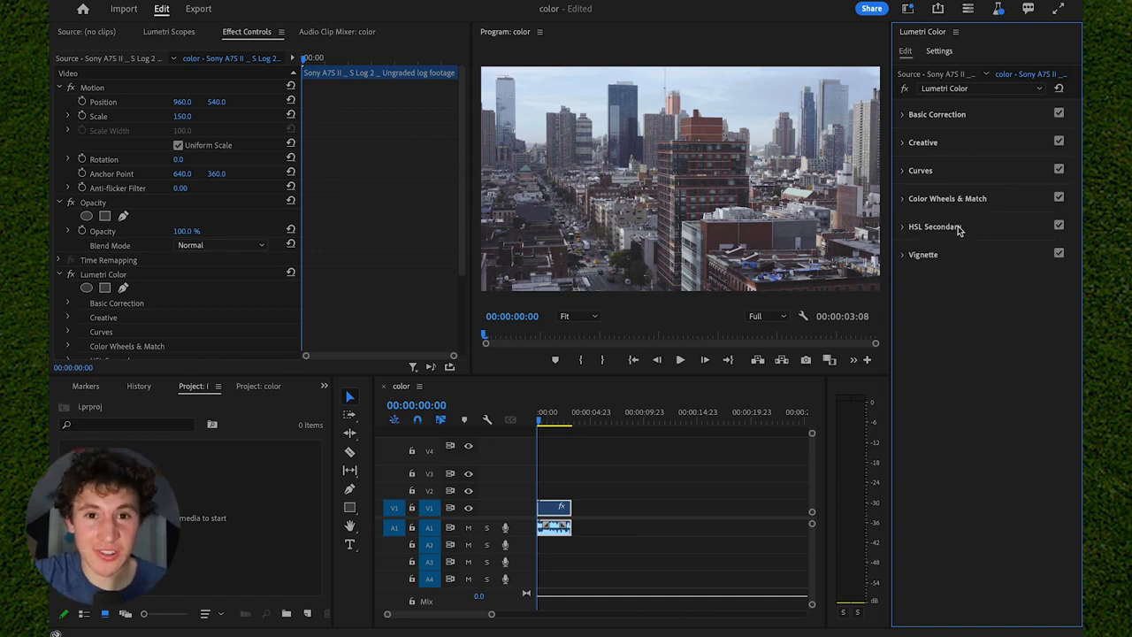
Key the reddish-brown building wall with HSL Secondary and widen the key's saturation range slightly.
{"action": "left_click", "coordinate": [959, 228]}
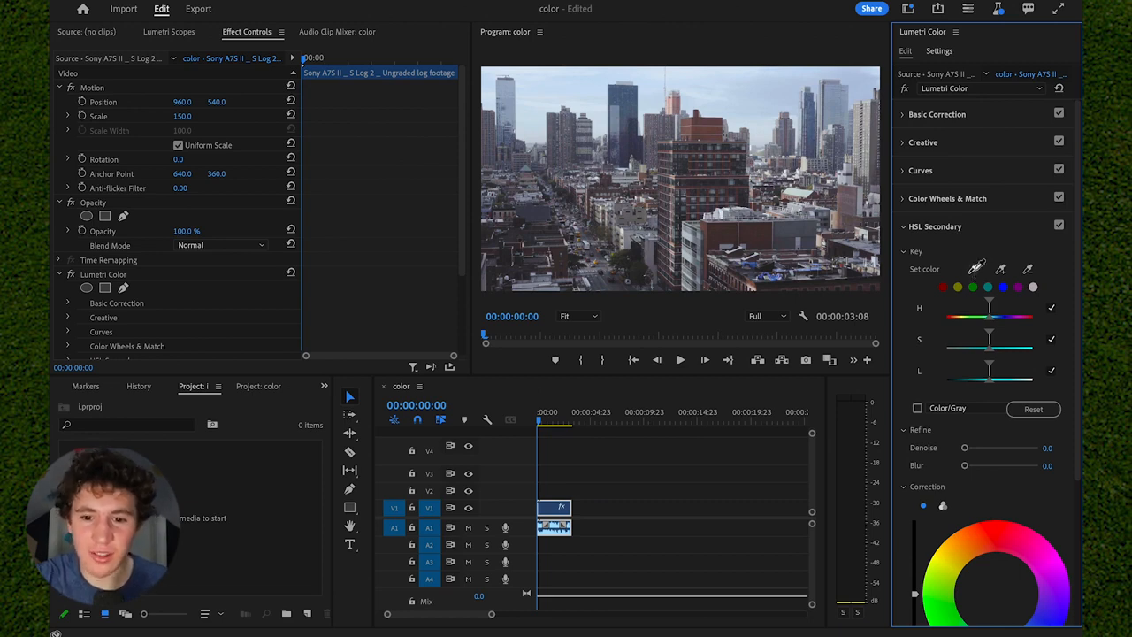
{"action": "left_click", "coordinate": [974, 270]}
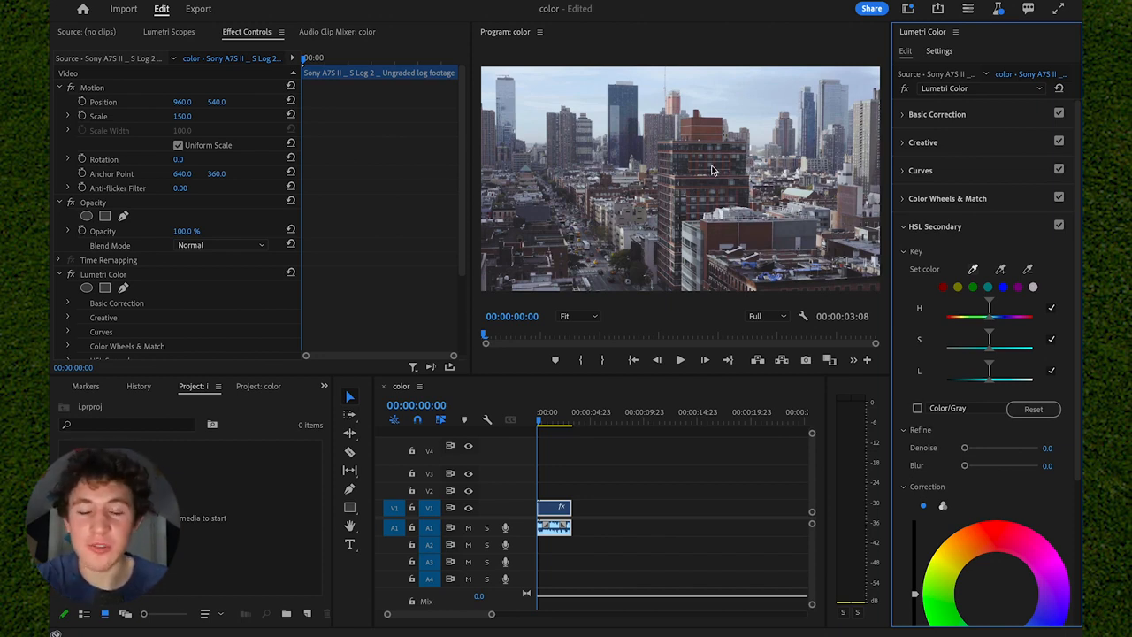
{"action": "left_click", "coordinate": [752, 235]}
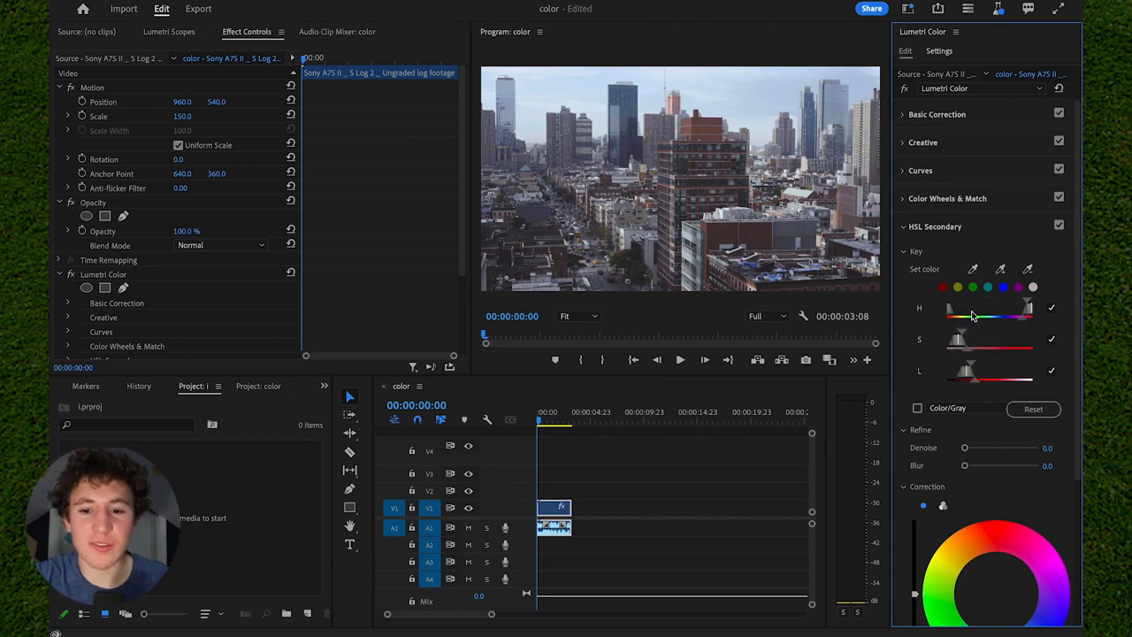
{"action": "scroll", "coordinate": [988, 369], "scroll_direction": "down", "scroll_amount": 1}
{"action": "scroll", "coordinate": [988, 369], "scroll_direction": "down", "scroll_amount": 3}
{"action": "left_click_drag", "start_coordinate": [969, 256], "coordinate": [977, 257]}
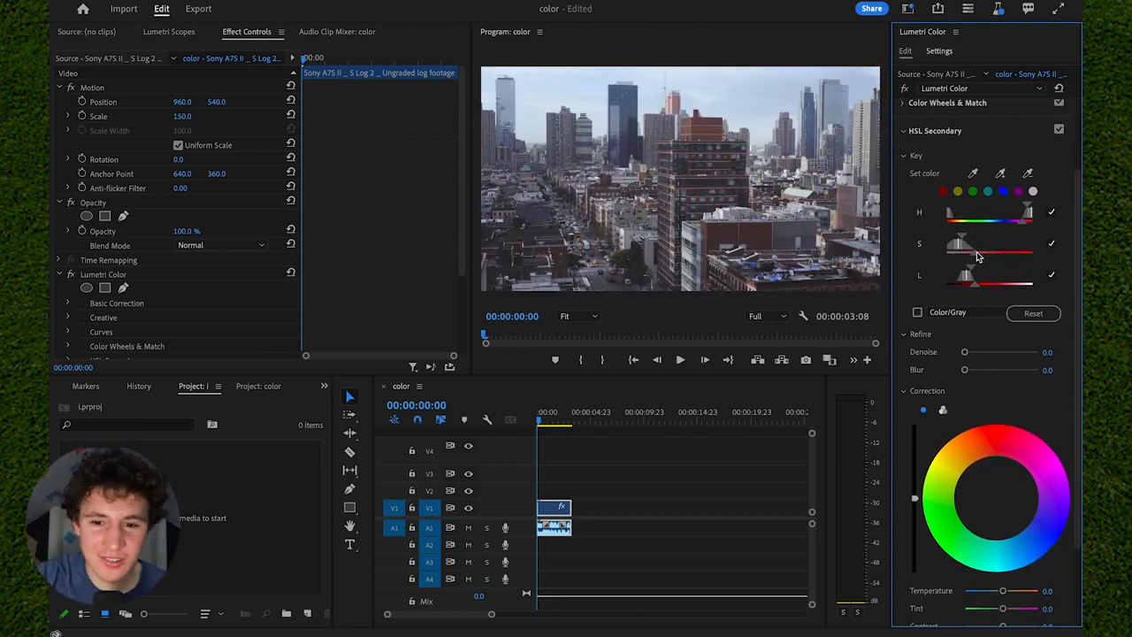
Correct the keyed building color with a slight shift toward red, saturation 150.0 and contrast 38.9.
{"action": "scroll", "coordinate": [977, 257], "scroll_direction": "down", "scroll_amount": 4}
{"action": "mouse_move", "coordinate": [1003, 557]}
{"action": "left_mouse_down"}
{"action": "mouse_move", "coordinate": [1039, 566]}
{"action": "mouse_move", "coordinate": [1004, 566]}
{"action": "mouse_move", "coordinate": [1016, 569]}
{"action": "mouse_move", "coordinate": [1008, 559]}
{"action": "mouse_move", "coordinate": [1047, 556]}
{"action": "mouse_move", "coordinate": [964, 566]}
{"action": "mouse_move", "coordinate": [1053, 555]}
{"action": "mouse_move", "coordinate": [1000, 554]}
{"action": "mouse_move", "coordinate": [1019, 555]}
{"action": "left_mouse_up"}
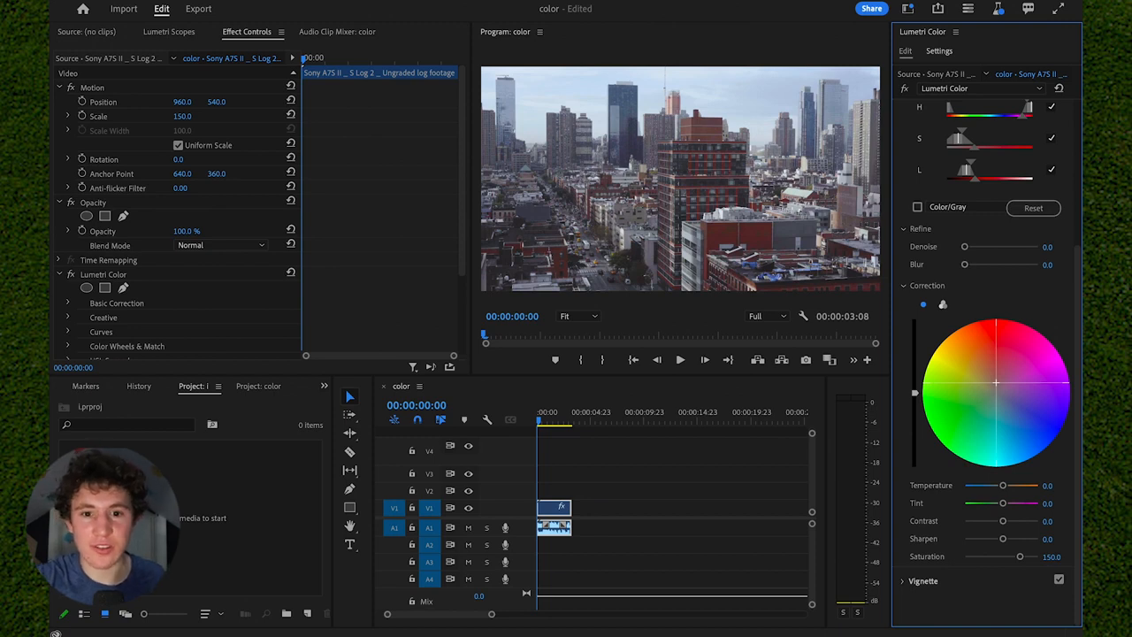
{"action": "left_click_drag", "start_coordinate": [1004, 525], "coordinate": [1016, 523]}
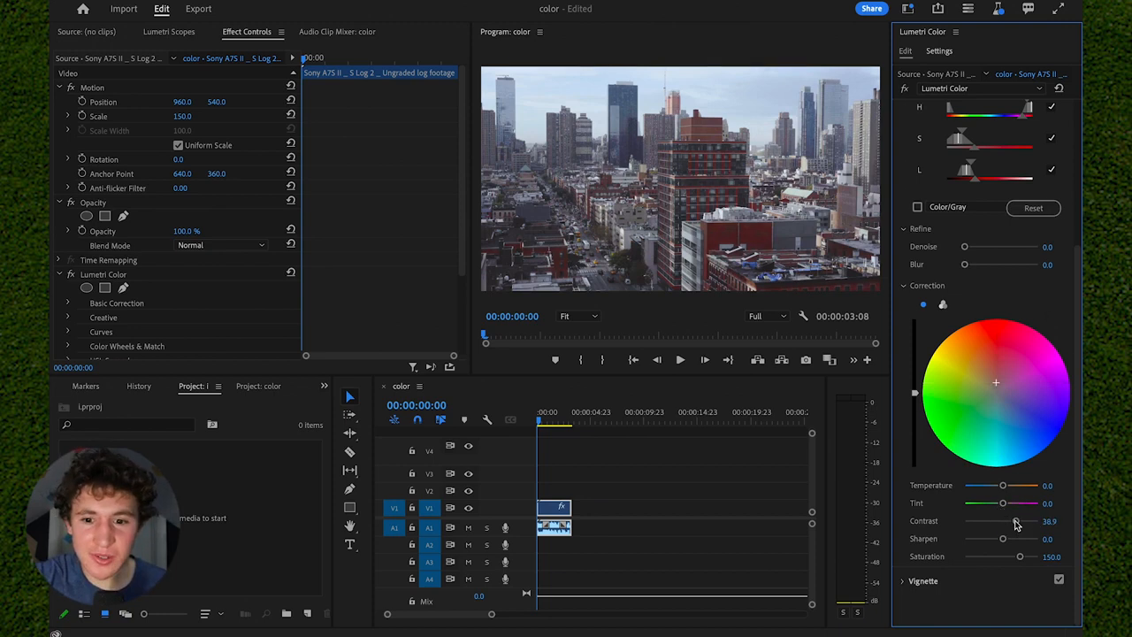
Review the HSL Secondary settings and the clip's applied effects down to the Lumetri Color effect.
{"action": "scroll", "coordinate": [1023, 309], "scroll_direction": "up", "scroll_amount": 4}
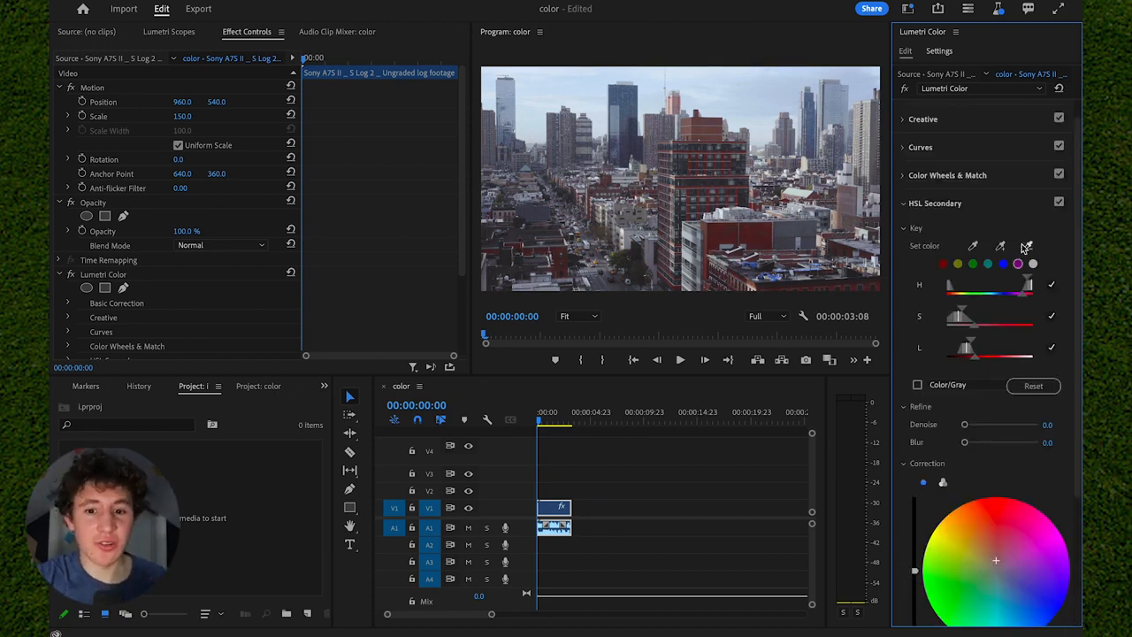
{"action": "scroll", "coordinate": [995, 304], "scroll_direction": "down", "scroll_amount": 2}
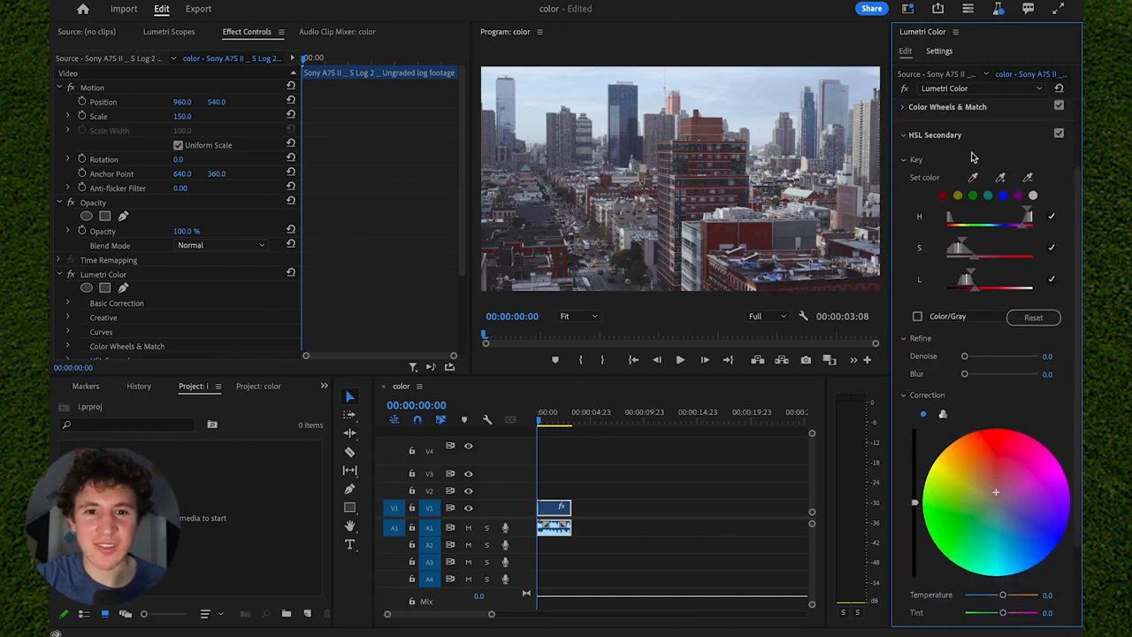
{"action": "scroll", "coordinate": [943, 240], "scroll_direction": "up", "scroll_amount": 2}
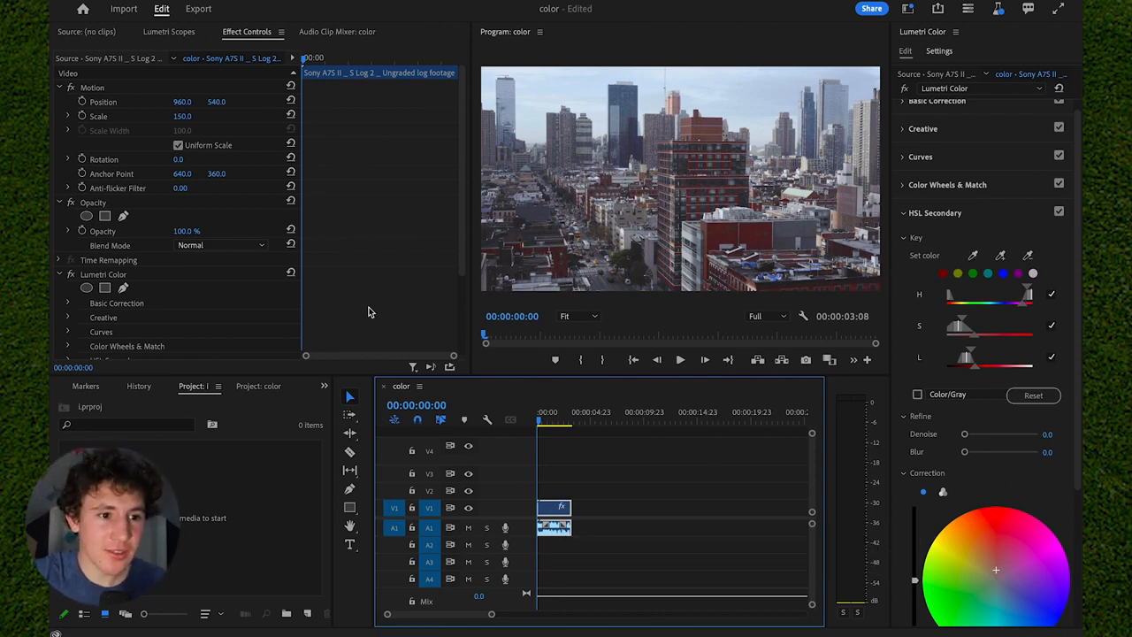
{"action": "left_click", "coordinate": [250, 36]}
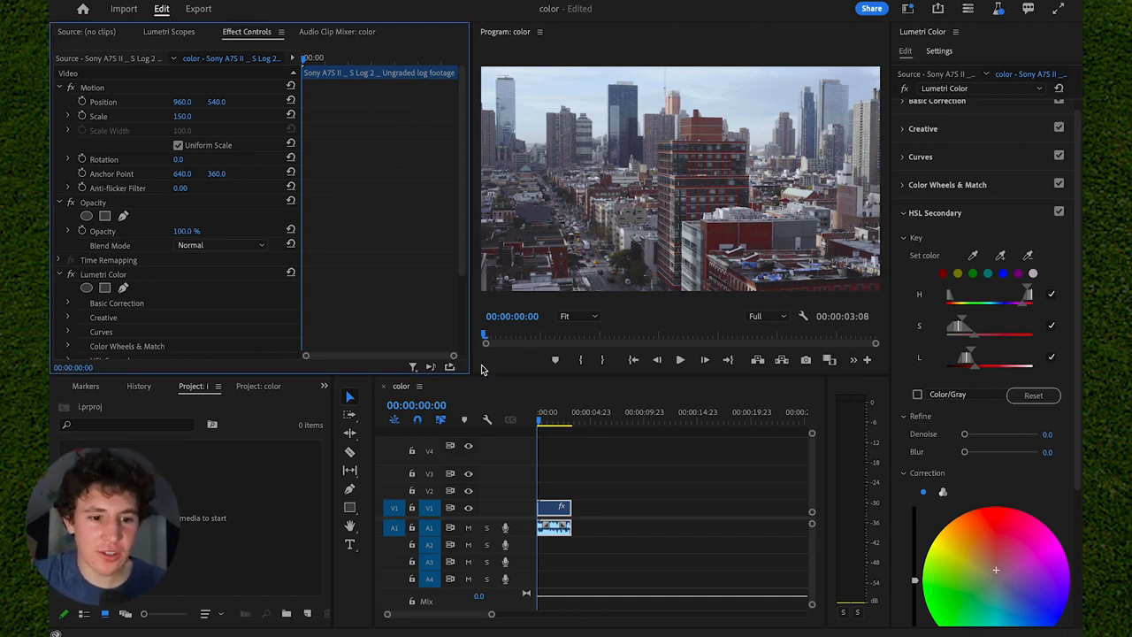
{"action": "left_click", "coordinate": [907, 9]}
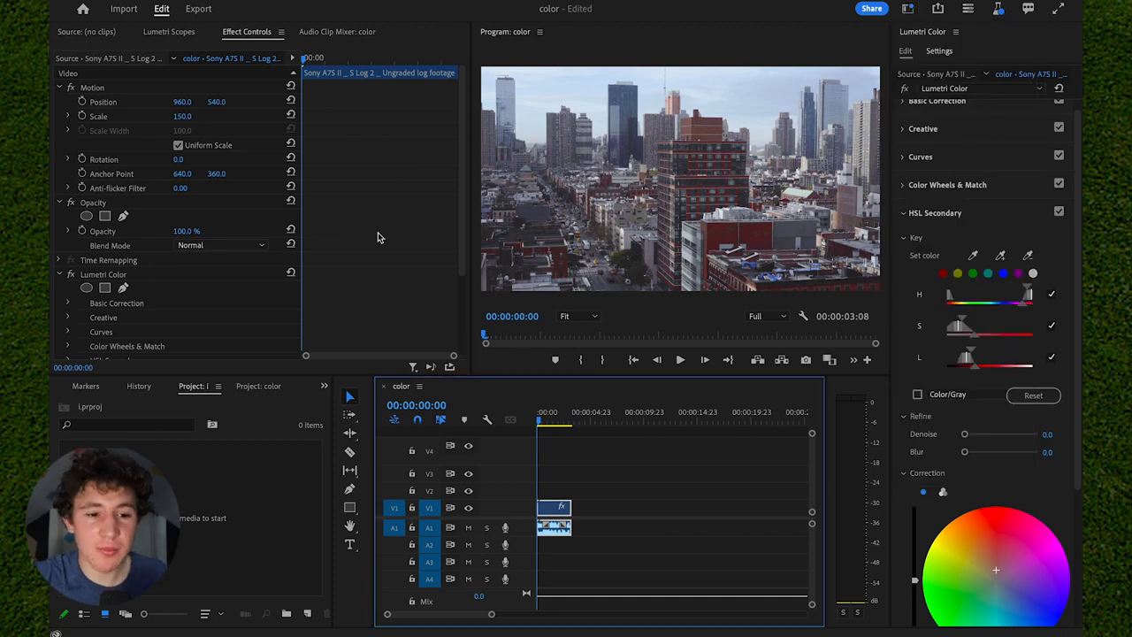
{"action": "scroll", "coordinate": [377, 237], "scroll_direction": "down", "scroll_amount": 2}
{"action": "scroll", "coordinate": [325, 181], "scroll_direction": "down", "scroll_amount": 2}
{"action": "scroll", "coordinate": [324, 181], "scroll_direction": "down", "scroll_amount": 1}
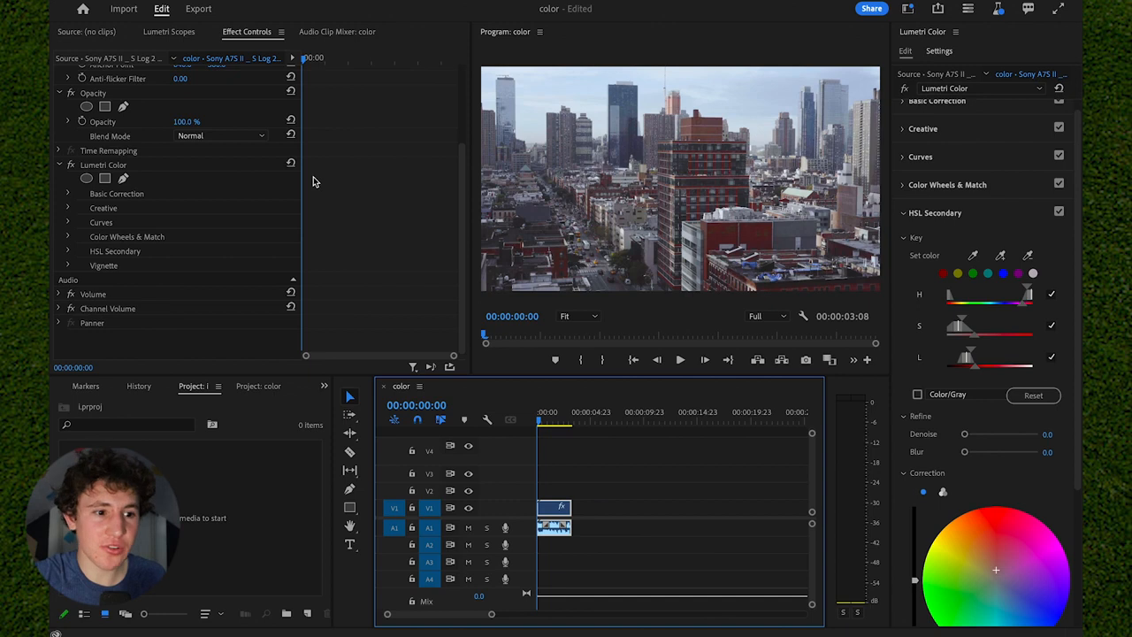
{"action": "left_click", "coordinate": [216, 168]}
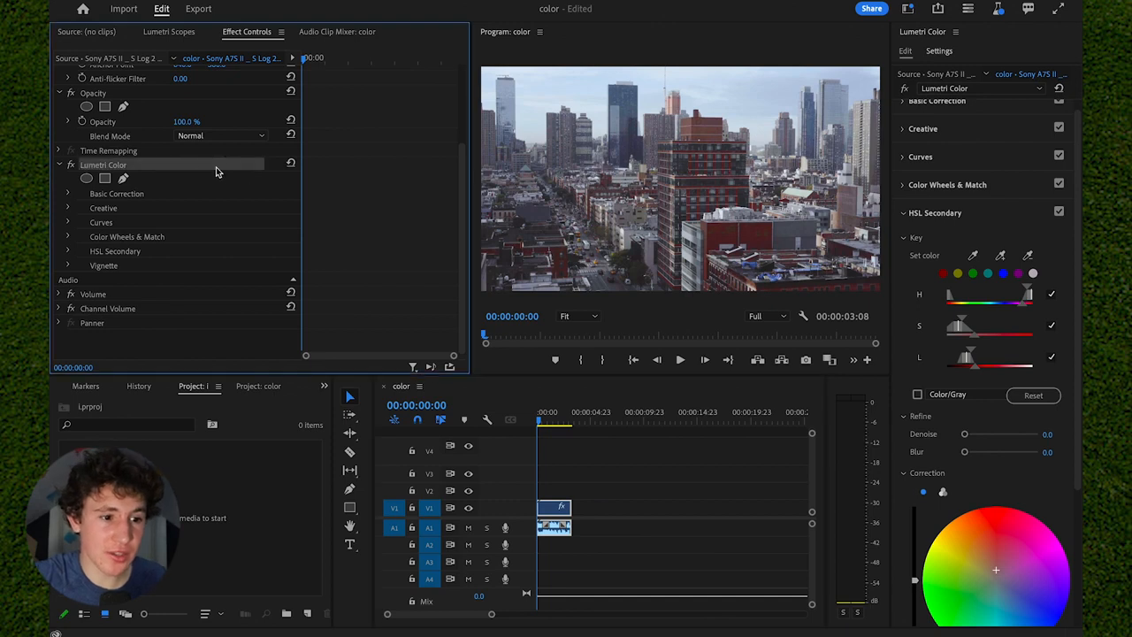
Show the Lumetri Scopes for the city clip with the Vectorscope YUV and the Waveform (RGB) side by side.
{"action": "left_click", "coordinate": [171, 33]}
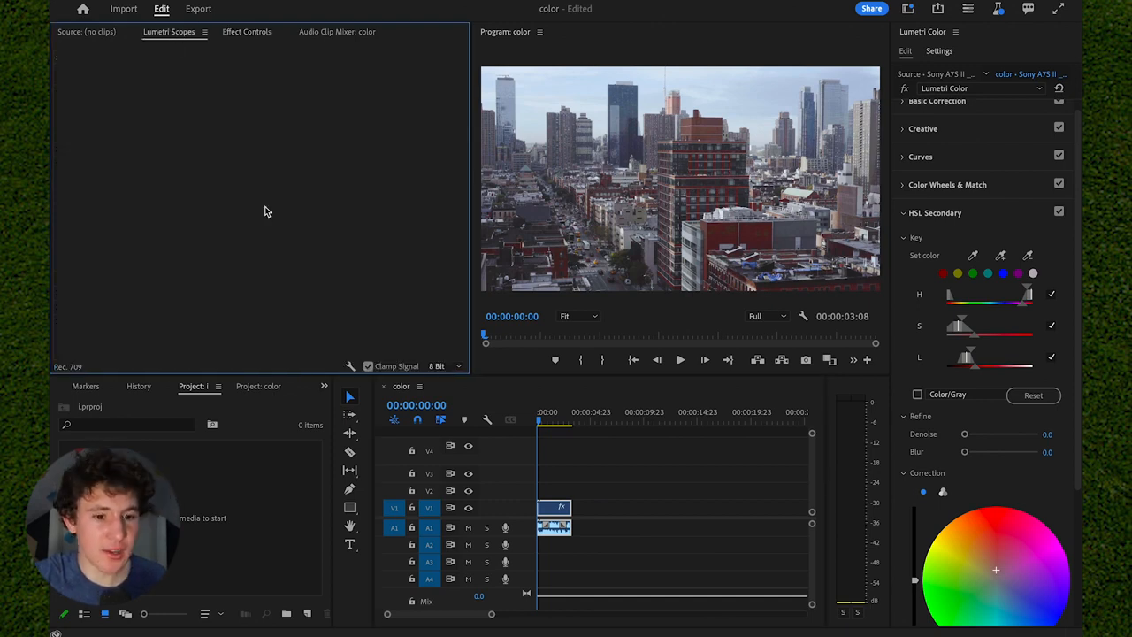
{"action": "left_click", "coordinate": [586, 484]}
{"action": "left_click", "coordinate": [556, 507]}
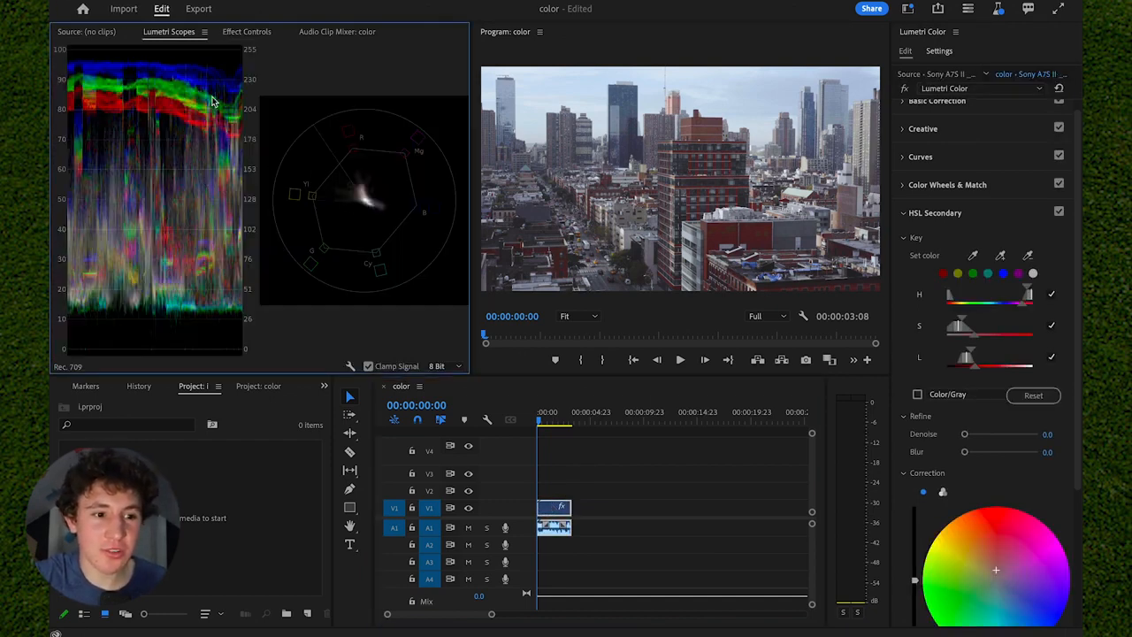
{"action": "right_click", "coordinate": [183, 173]}
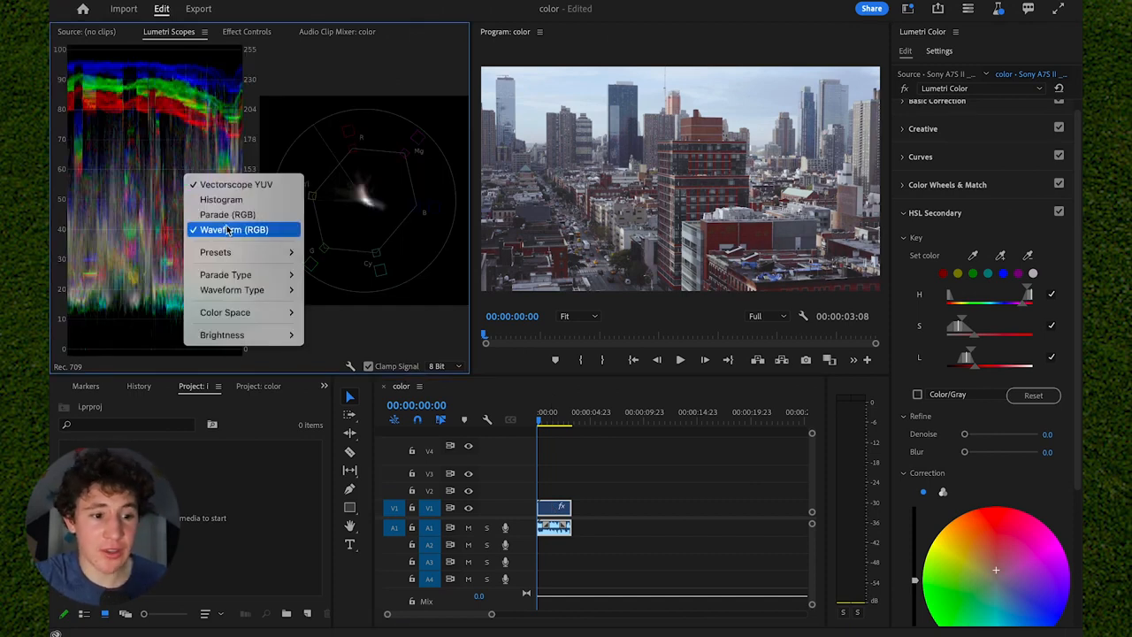
{"action": "left_click", "coordinate": [234, 230]}
{"action": "right_click", "coordinate": [199, 178]}
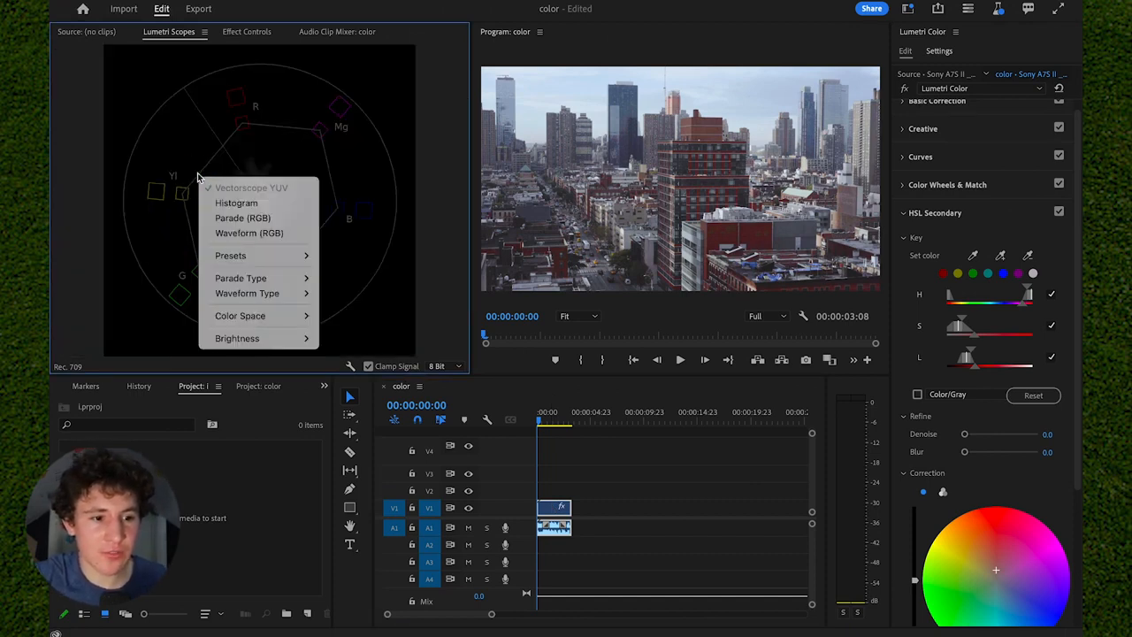
{"action": "left_click", "coordinate": [244, 233]}
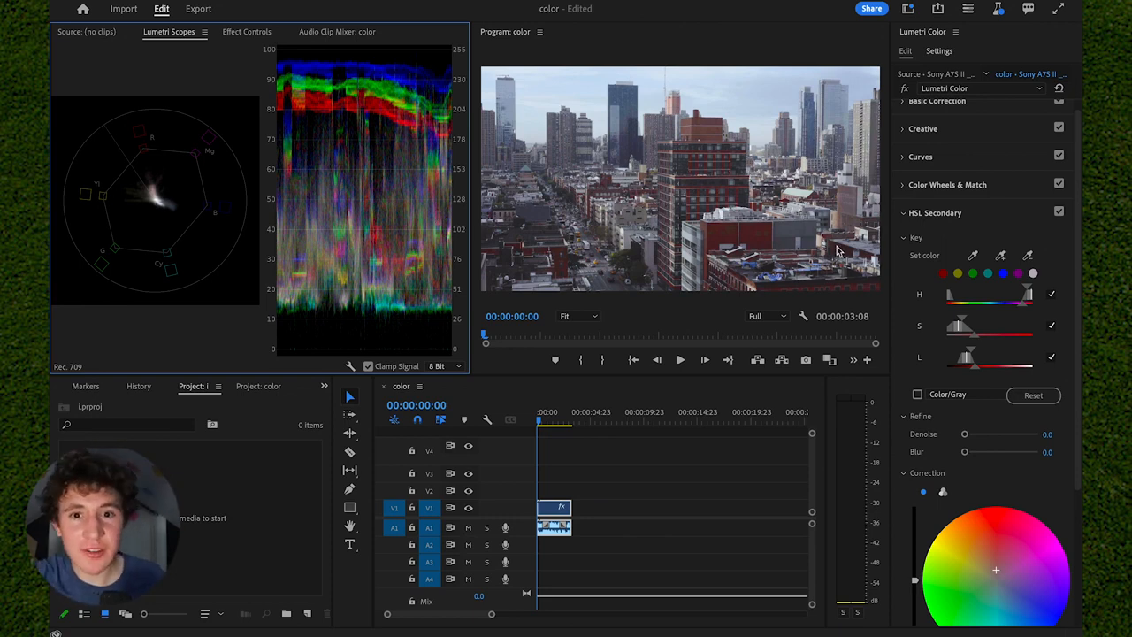
Push the Basic Correction exposure to 5.0 to see its effect on the waveform, and bring it down to 1.4.
{"action": "scroll", "coordinate": [990, 170], "scroll_direction": "up", "scroll_amount": 1}
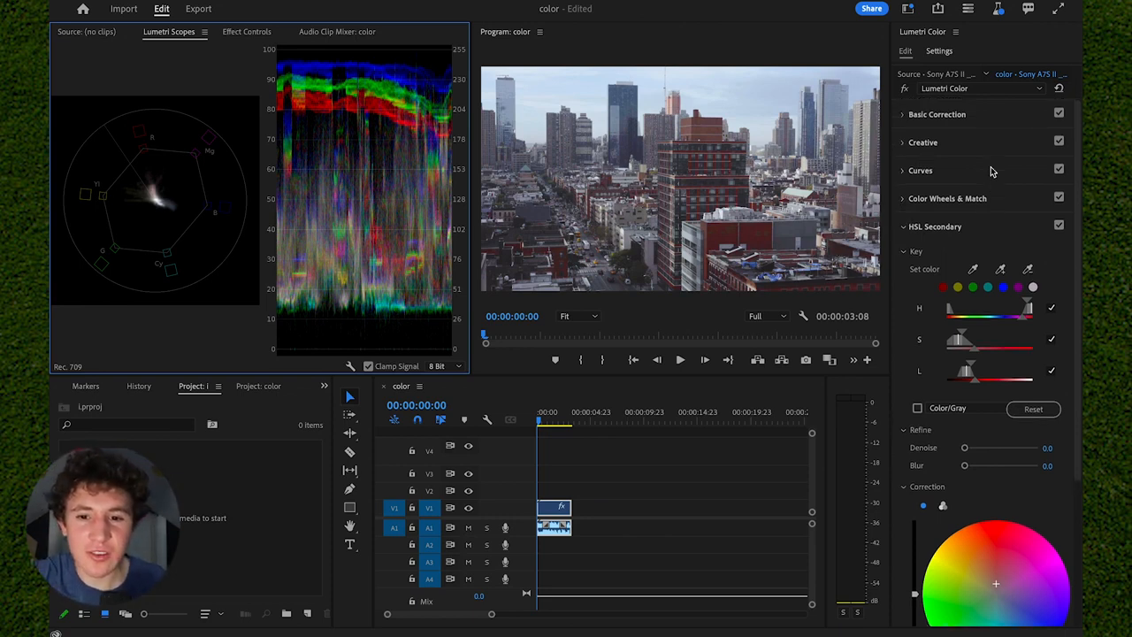
{"action": "left_click", "coordinate": [995, 117]}
{"action": "left_click_drag", "start_coordinate": [1016, 312], "coordinate": [1061, 313]}
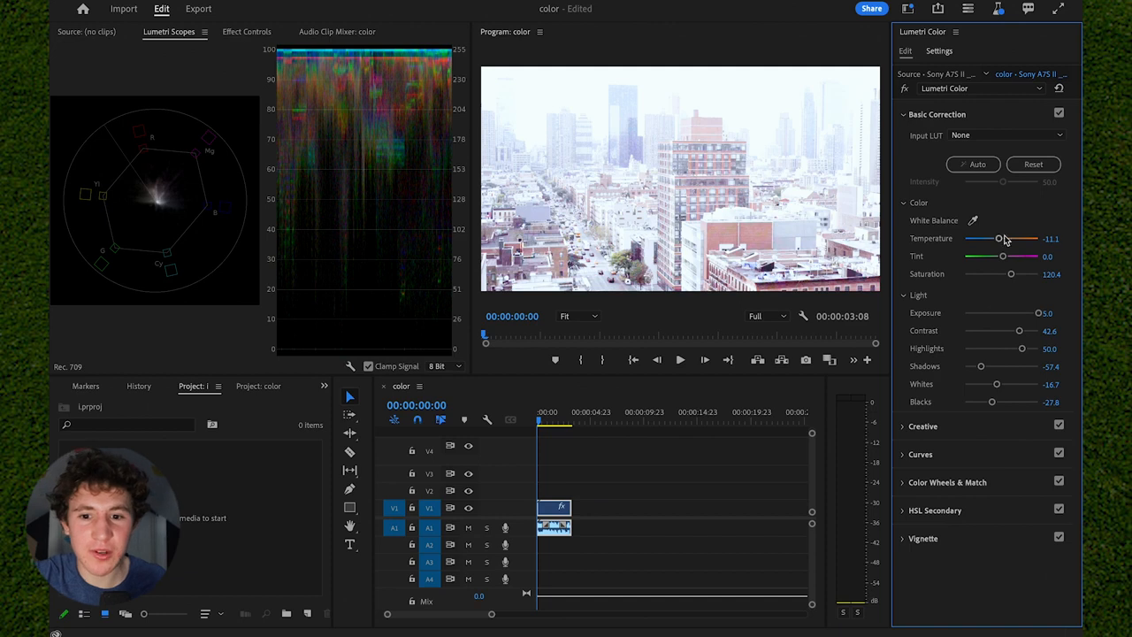
{"action": "left_click_drag", "start_coordinate": [1037, 313], "coordinate": [1011, 312]}
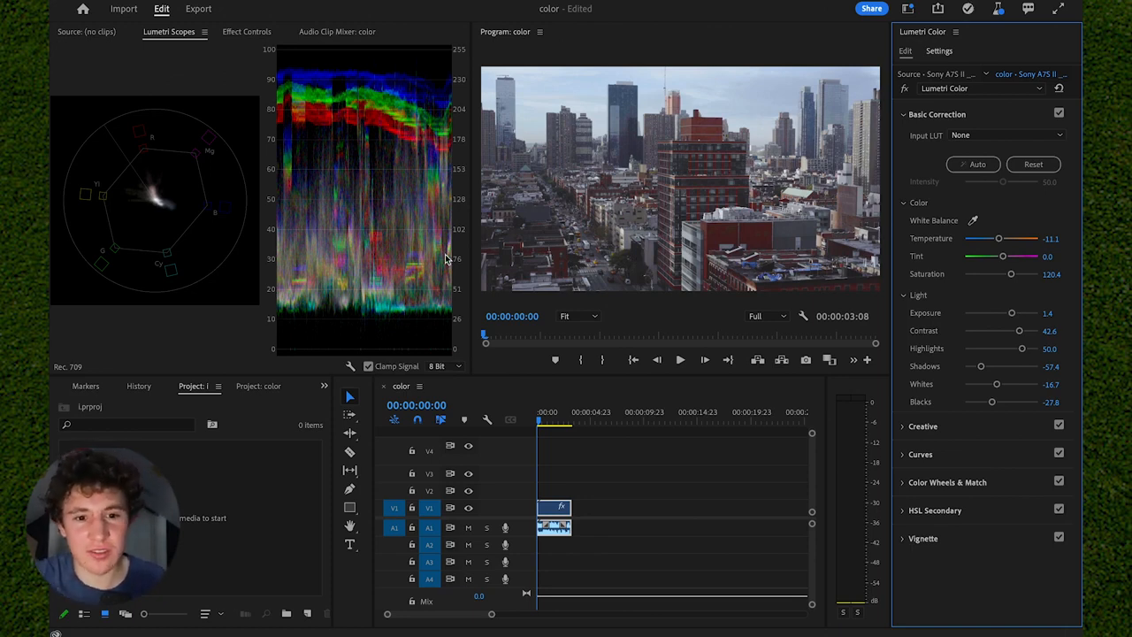
Try shadows at 61.1 and whites at -74.1 in Basic Correction, and undo both changes.
{"action": "mouse_move", "coordinate": [975, 380]}
{"action": "left_mouse_down"}
{"action": "mouse_move", "coordinate": [1029, 376]}
{"action": "mouse_move", "coordinate": [974, 388]}
{"action": "left_mouse_up"}
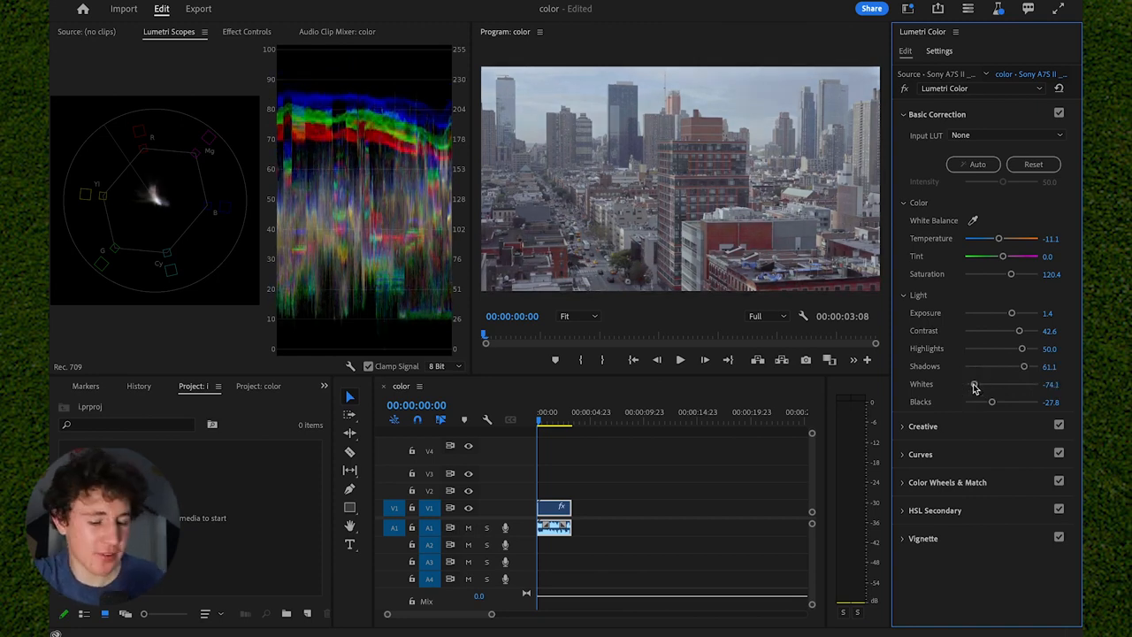
{"action": "key", "text": "ctrl+z"}
{"action": "key", "text": "ctrl+z"}
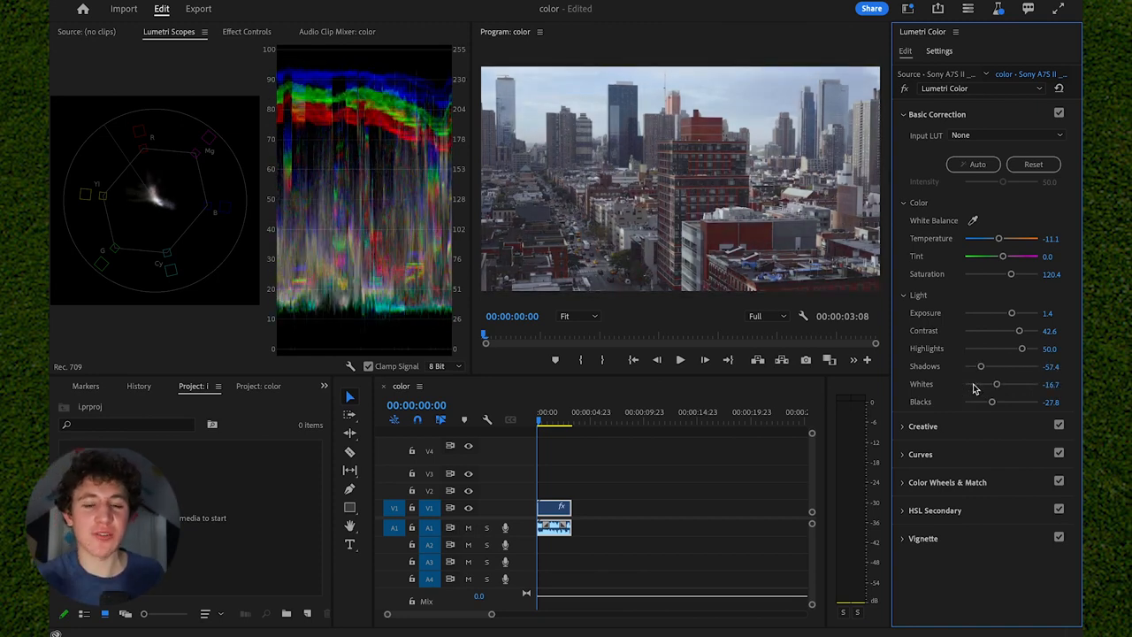
Try light and dark vignettes with hard and soft edges, and set the vignette amount to -1.2 and feather to 76.9.
{"action": "left_click", "coordinate": [964, 537]}
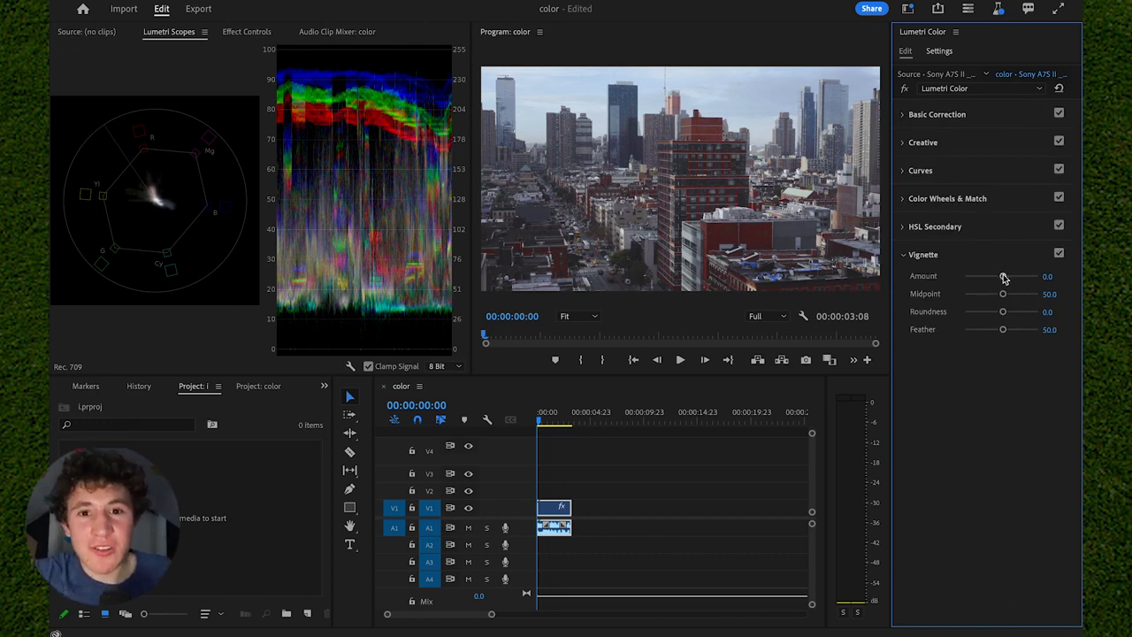
{"action": "left_click_drag", "start_coordinate": [1004, 278], "coordinate": [1016, 278]}
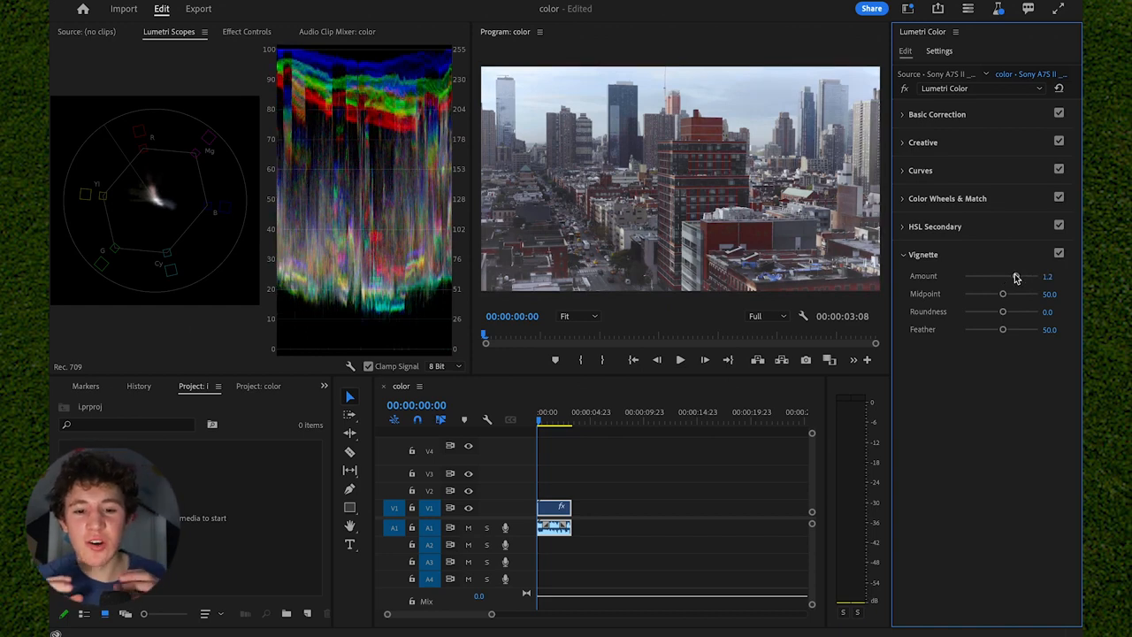
{"action": "left_click_drag", "start_coordinate": [1016, 277], "coordinate": [991, 278]}
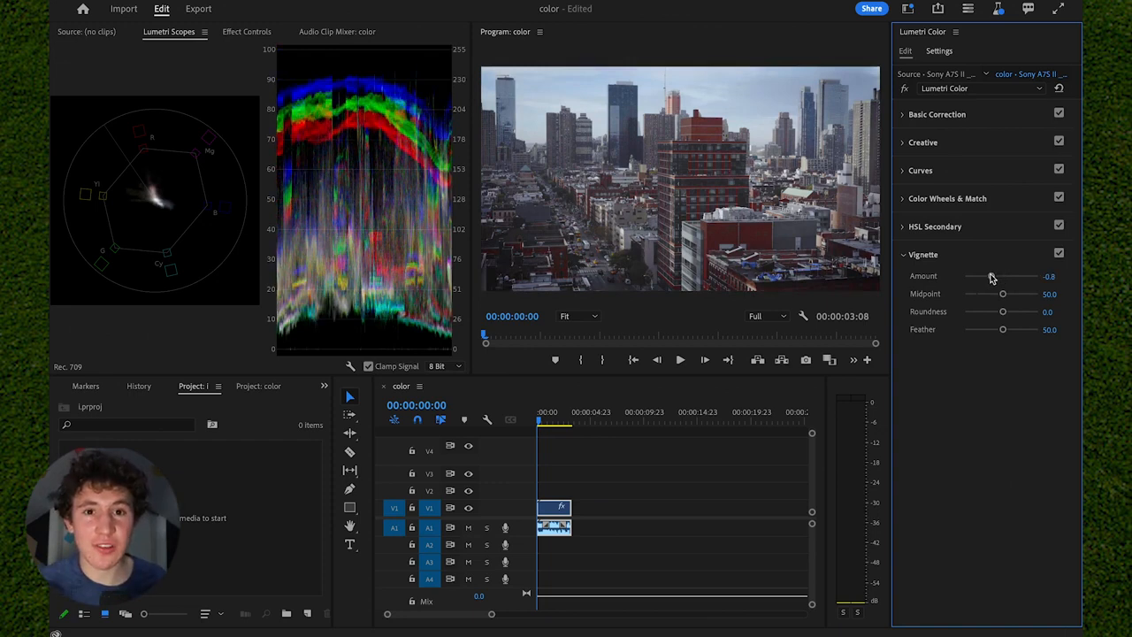
{"action": "left_click_drag", "start_coordinate": [1002, 329], "coordinate": [966, 332]}
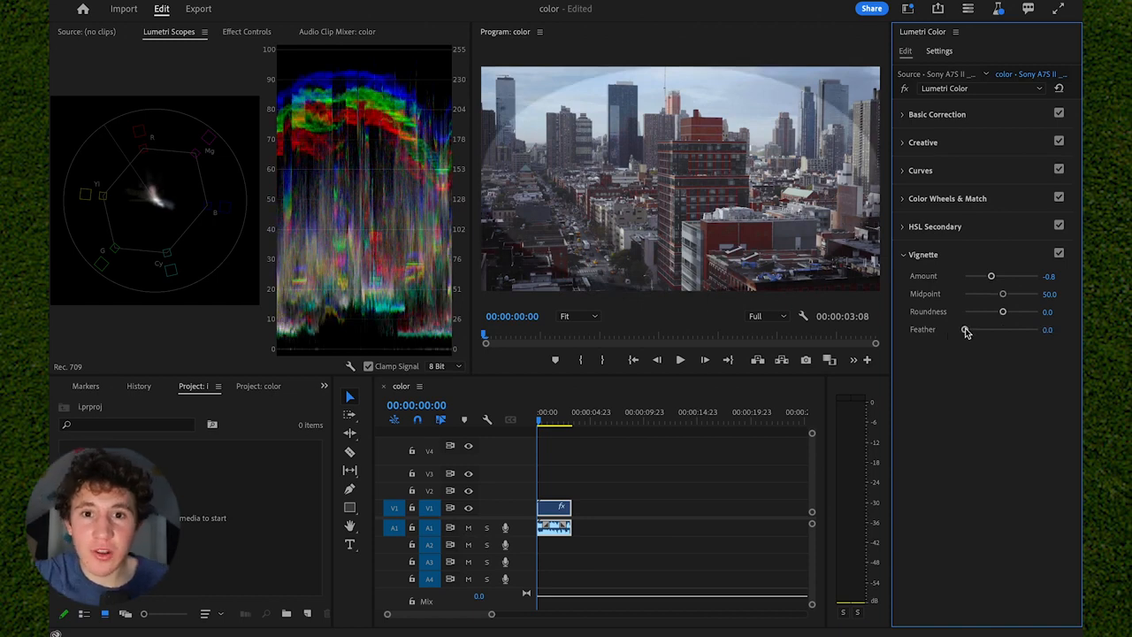
{"action": "left_click_drag", "start_coordinate": [966, 331], "coordinate": [1017, 331]}
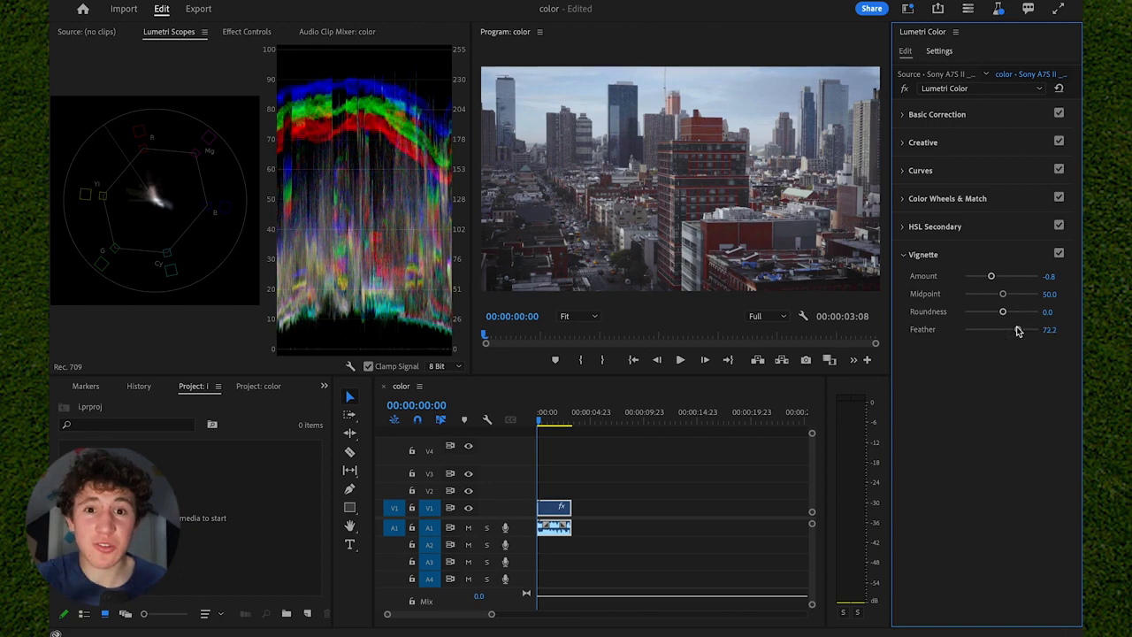
{"action": "left_click_drag", "start_coordinate": [990, 276], "coordinate": [960, 277]}
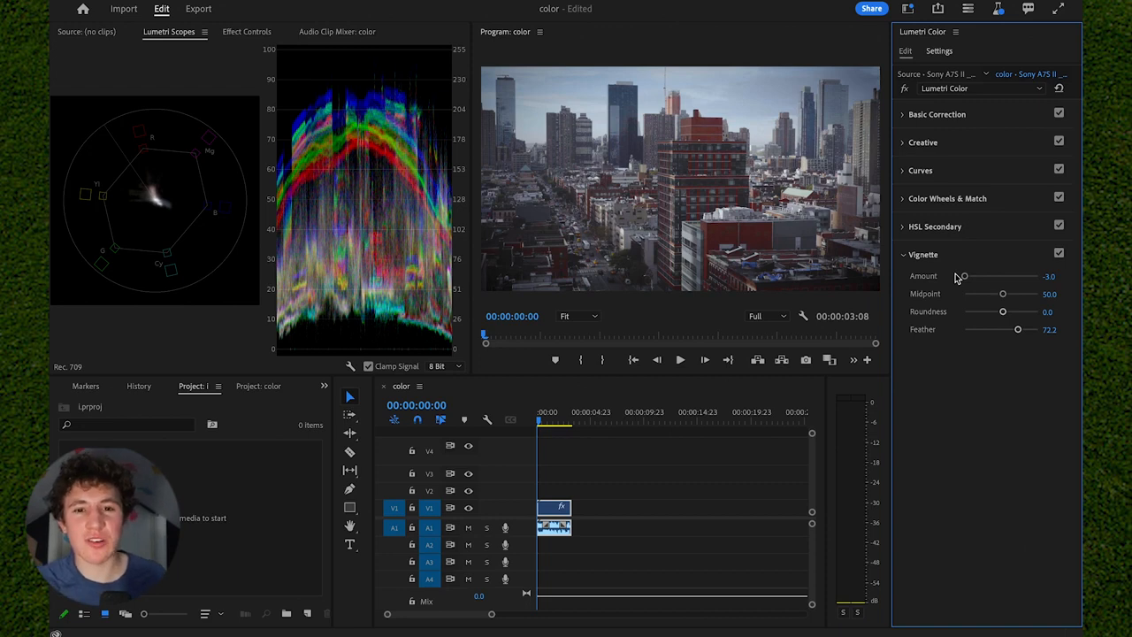
{"action": "left_click_drag", "start_coordinate": [963, 277], "coordinate": [986, 278]}
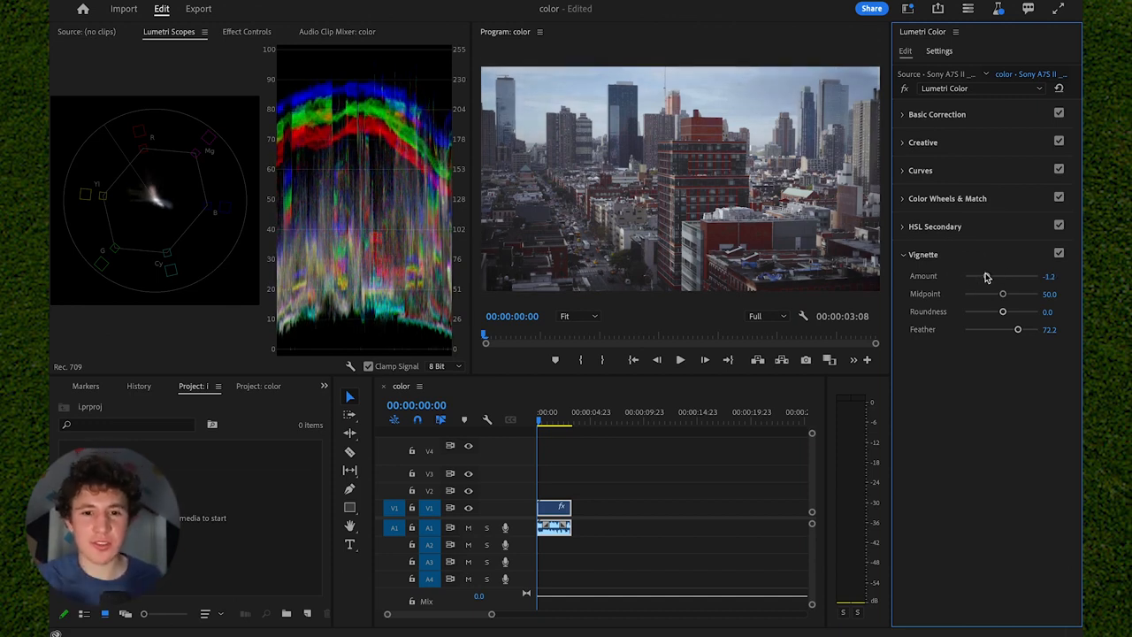
{"action": "left_click_drag", "start_coordinate": [1017, 329], "coordinate": [1021, 332]}
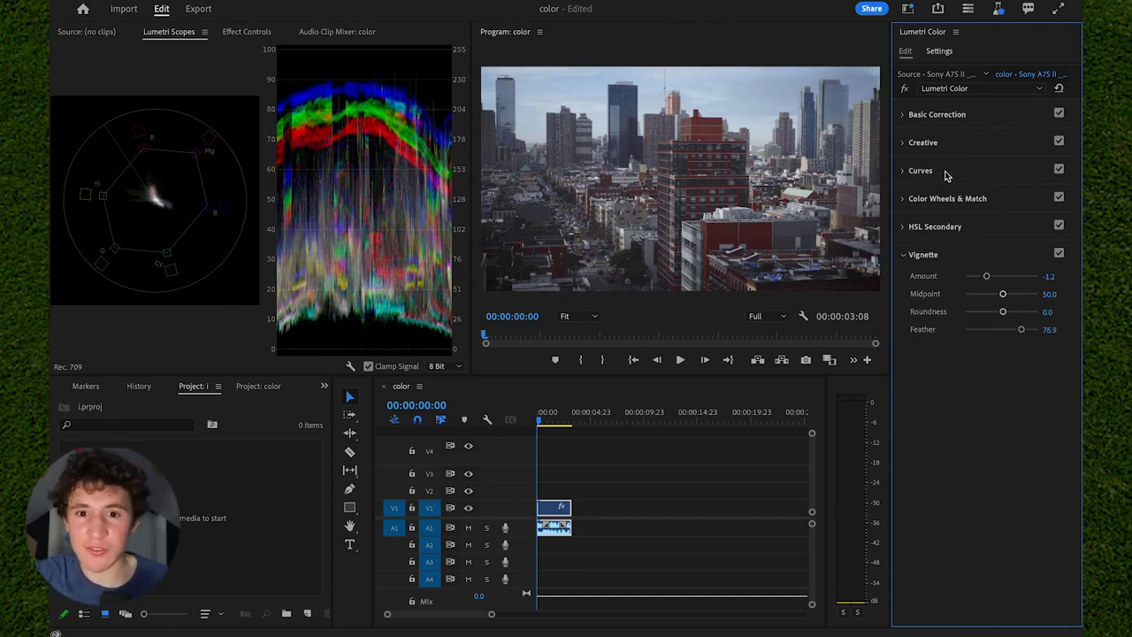
Toggle the Lumetri Color bypass to compare the graded clip with the original log footage.
{"action": "left_click", "coordinate": [906, 91]}
{"action": "left_click", "coordinate": [906, 91]}
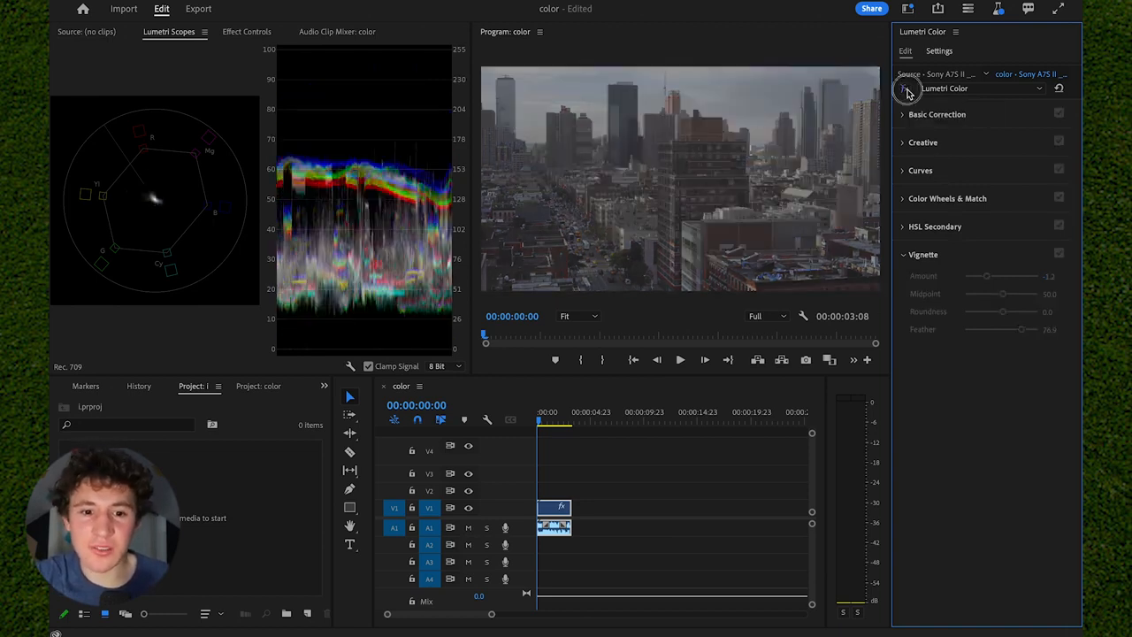